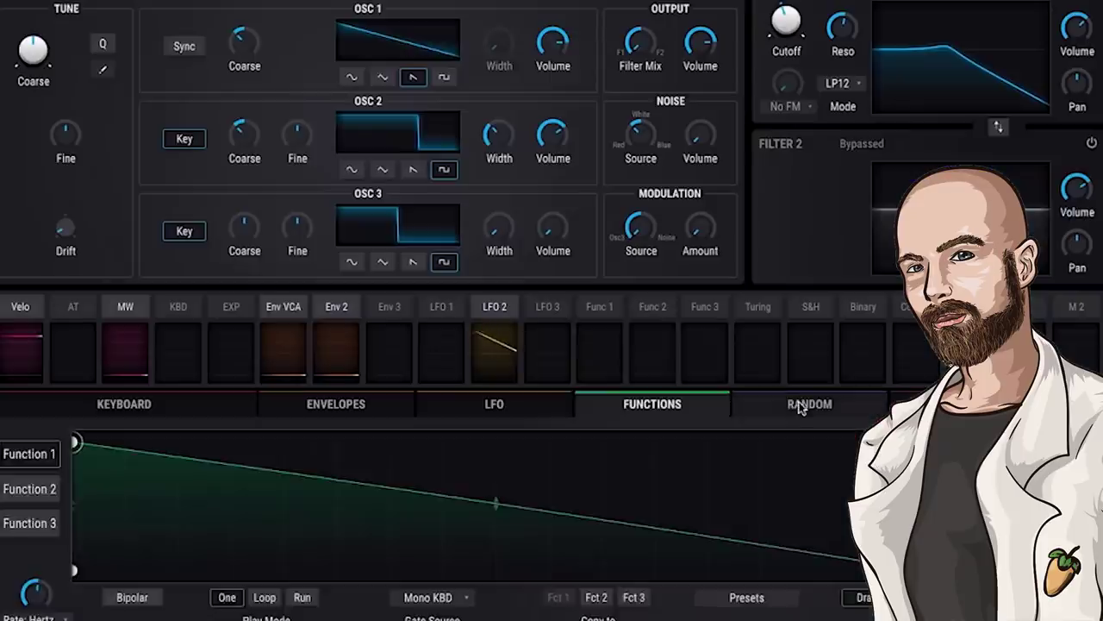
Step: Start a fresh FL Studio project whose Channel rack holds only the default Sampler
left_click(798, 403)
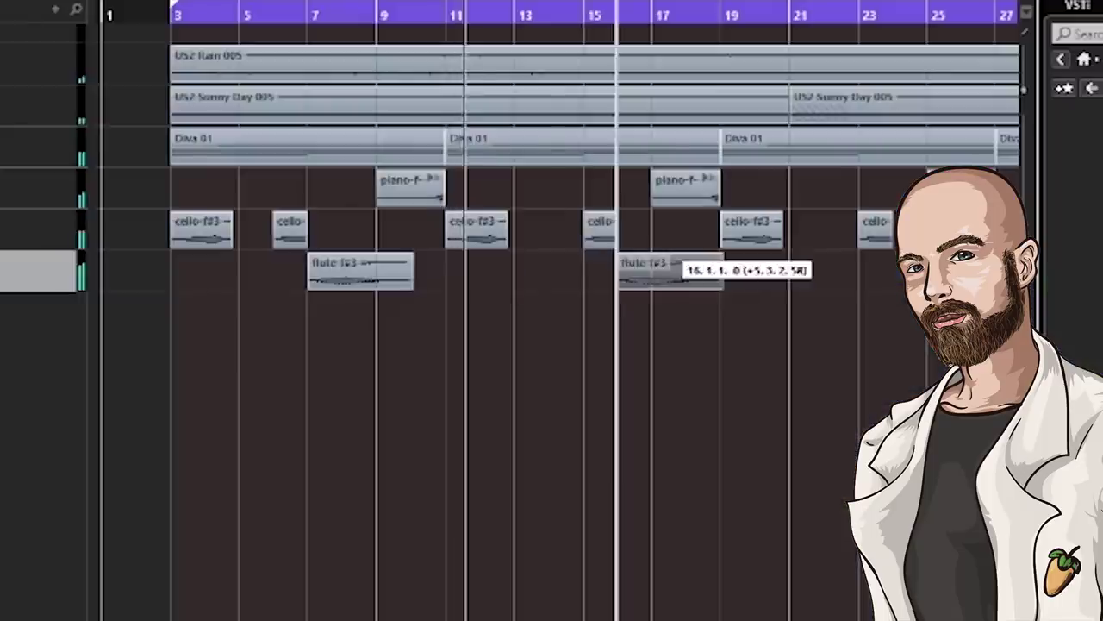
left_click_drag(676, 259, 573, 263)
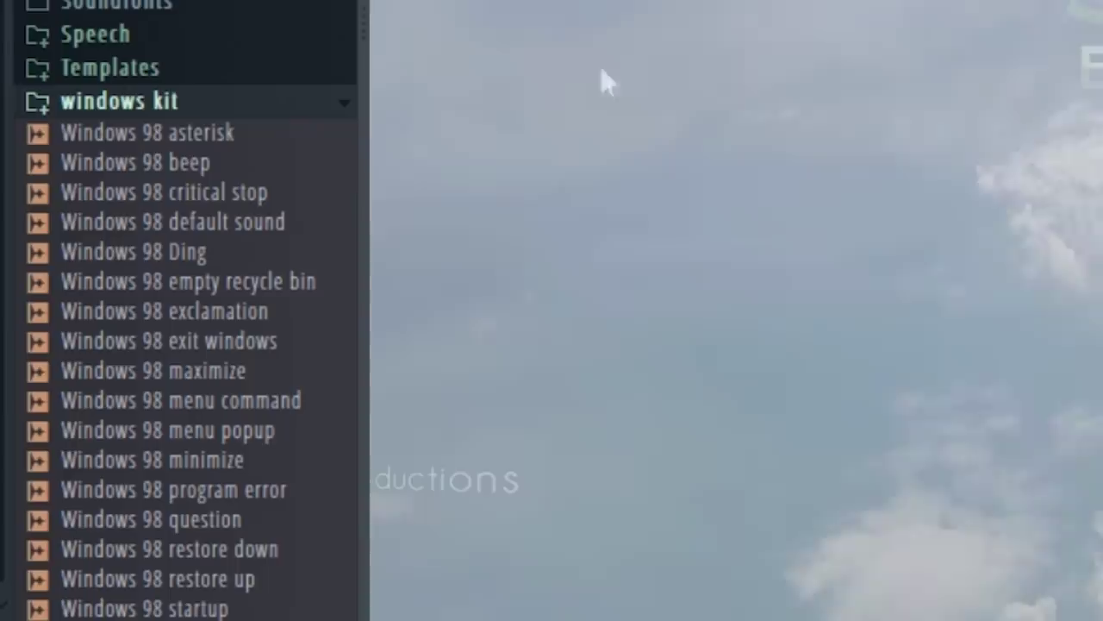
left_click(290, 170)
left_click(285, 193)
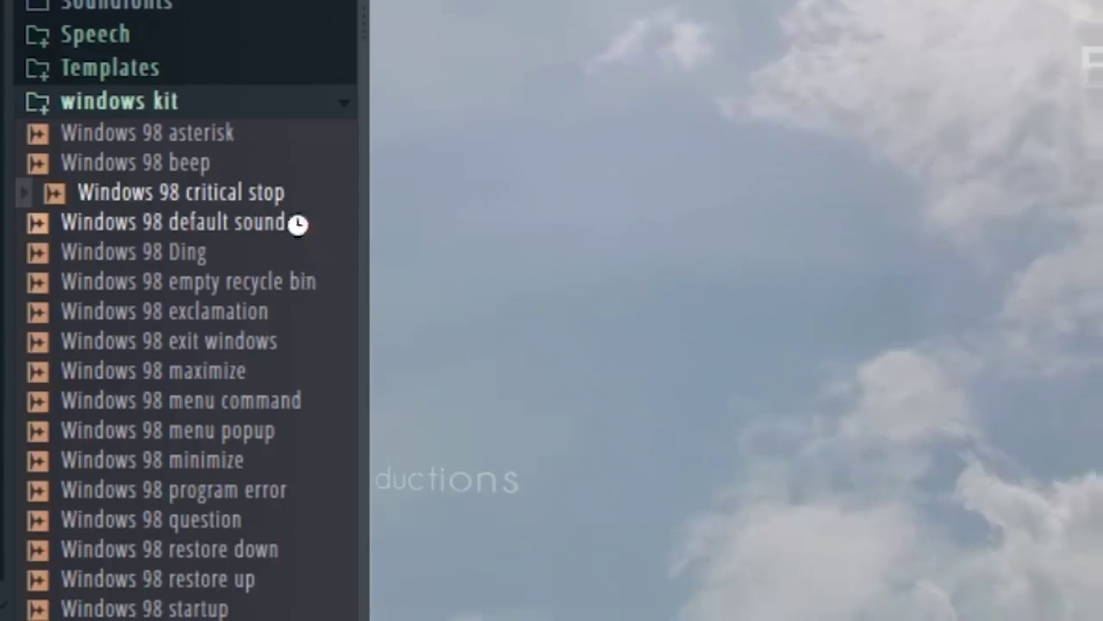
left_click(297, 224)
left_click(291, 257)
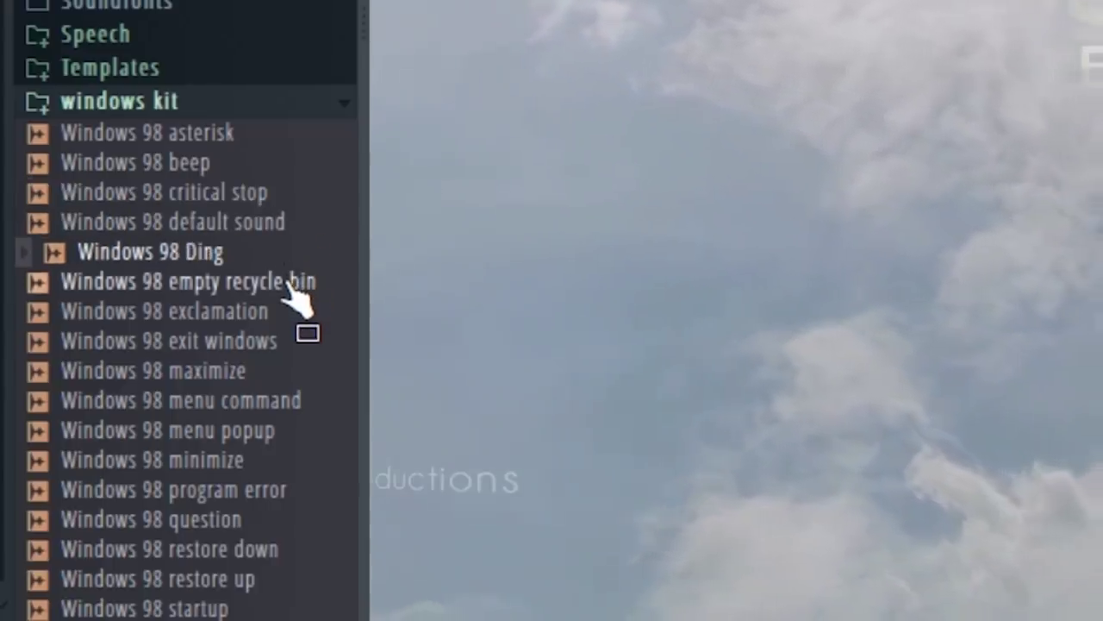
left_click(291, 283)
left_click(292, 316)
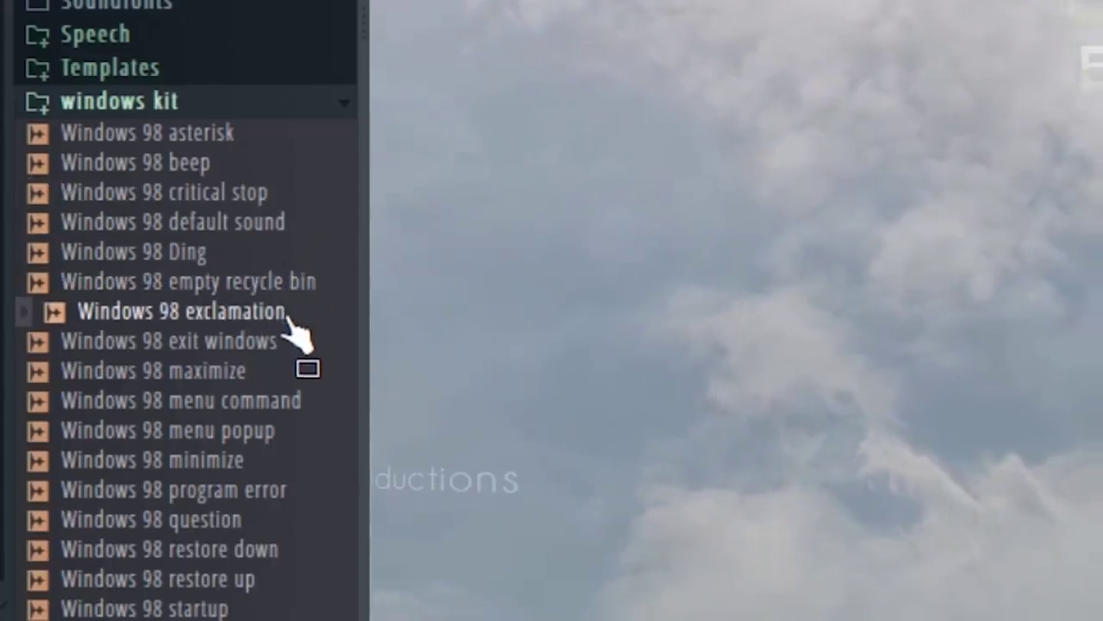
left_click(288, 342)
left_click(282, 372)
left_click(281, 405)
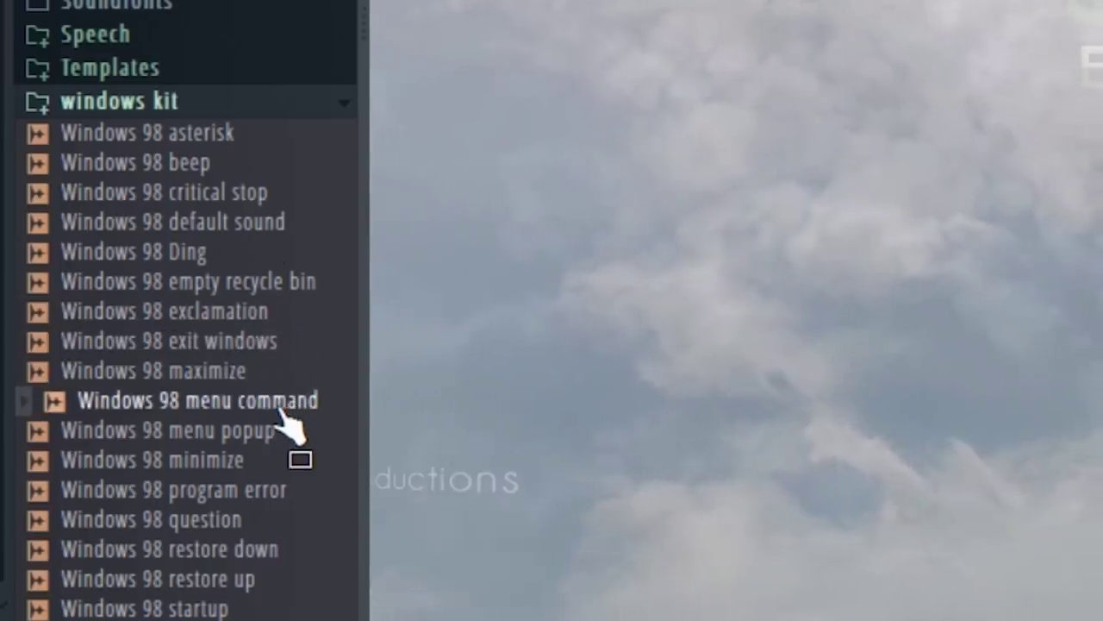
left_click(282, 435)
left_click(283, 469)
left_click(287, 517)
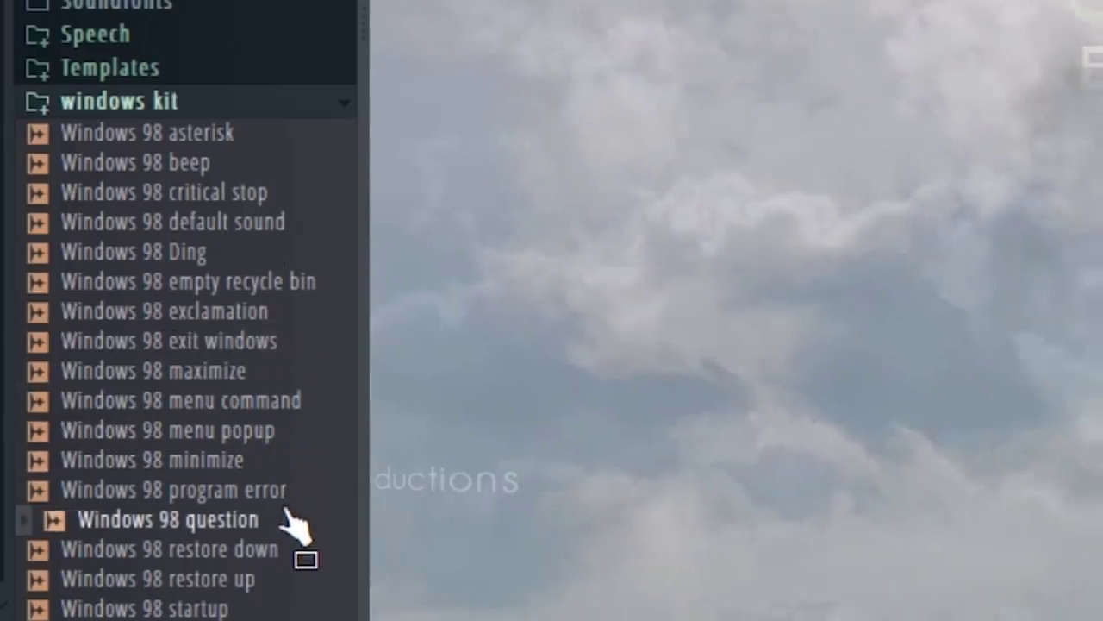
left_click(286, 492)
left_click(288, 552)
left_click(284, 580)
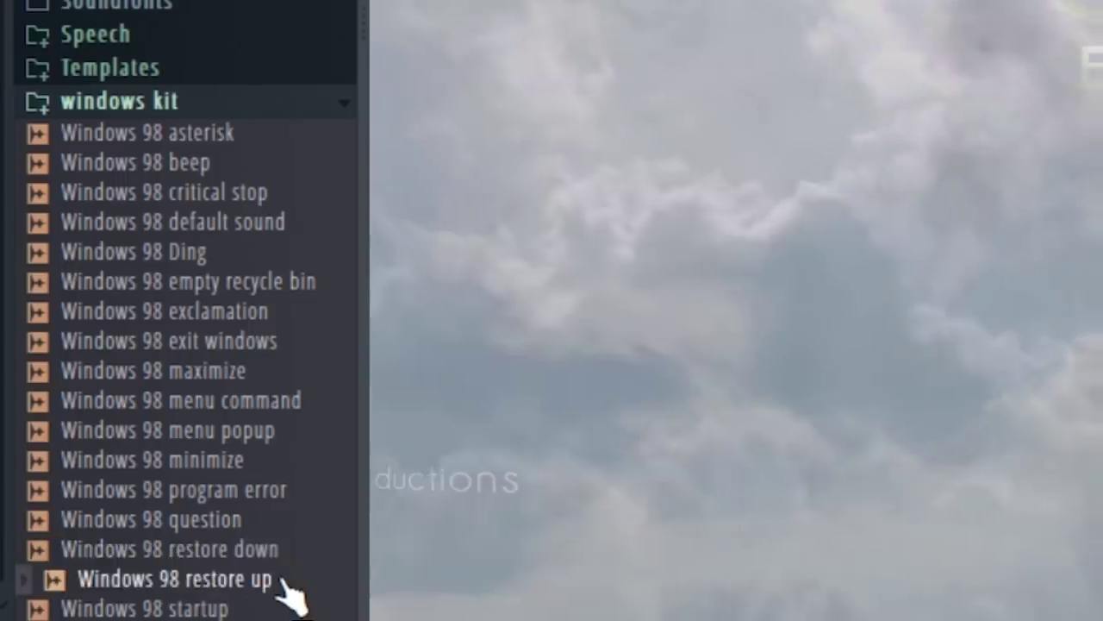
left_click(269, 607)
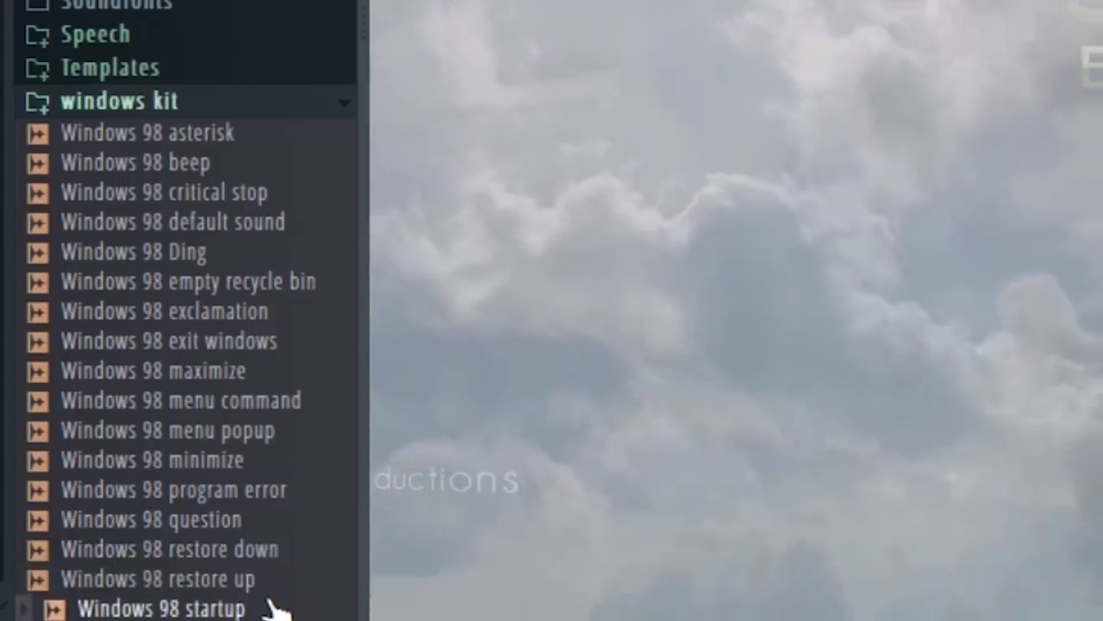
left_click_drag(270, 608, 456, 86)
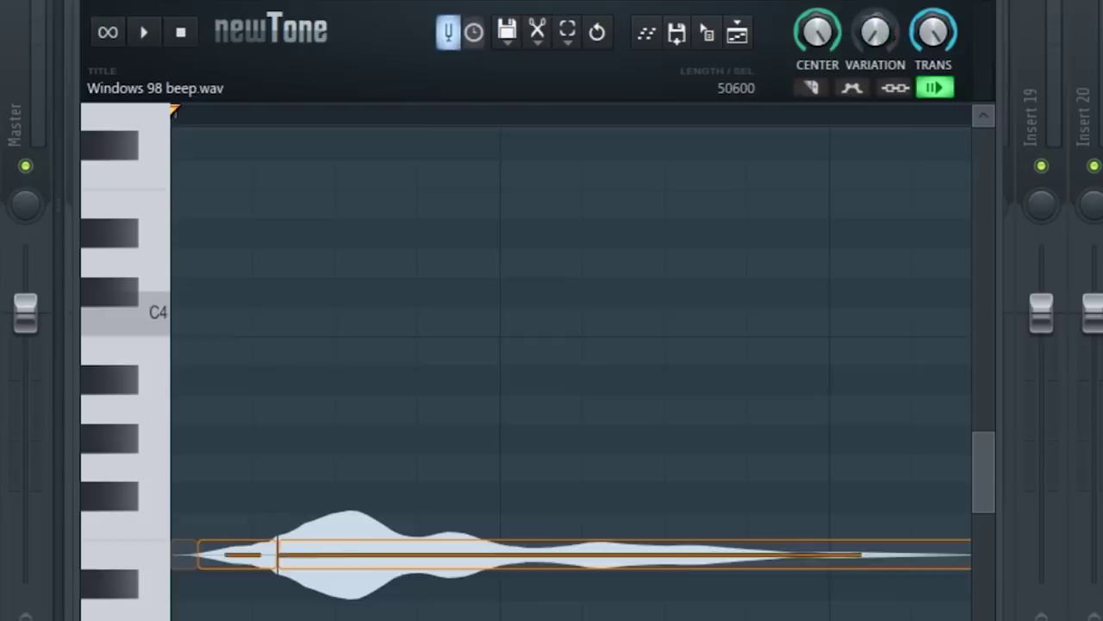
Step: Play the Windows 98 beep in Newtone to hear its detected pitch
left_click(146, 34)
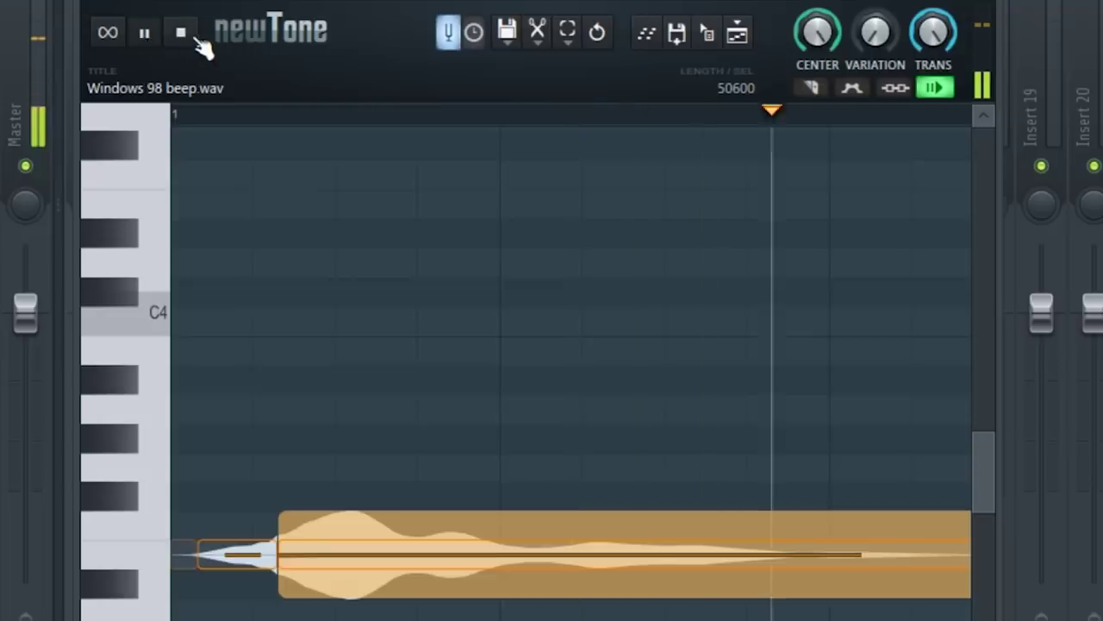
left_click(181, 35)
left_click(891, 147)
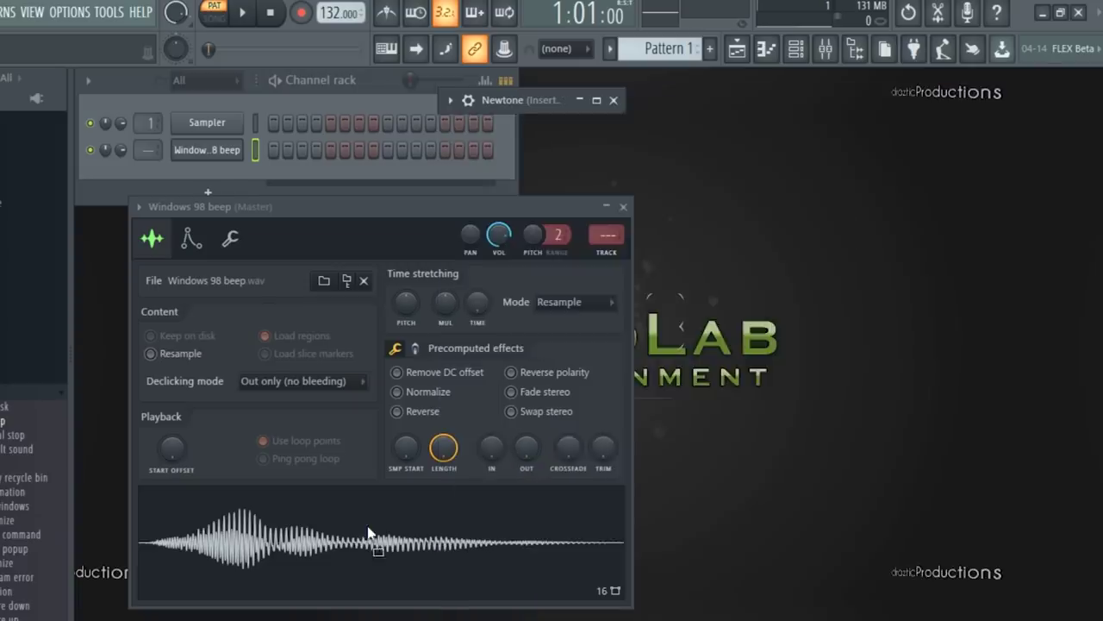
Step: Set the beep channel's root note to E5 and its time stretching mode to Stretch
left_click(229, 238)
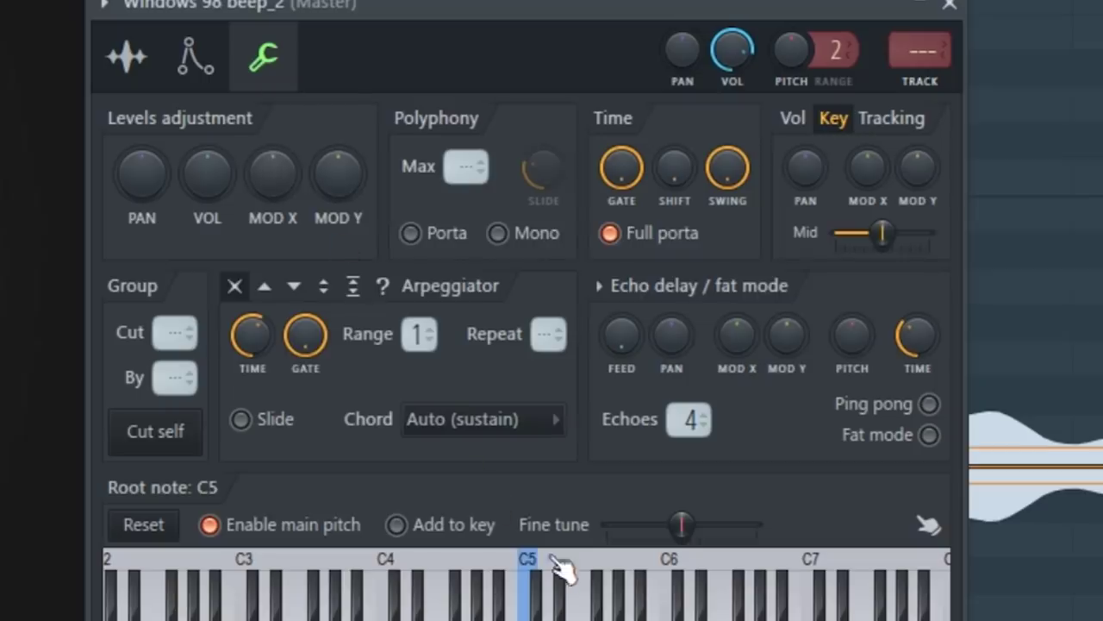
right_click(558, 567)
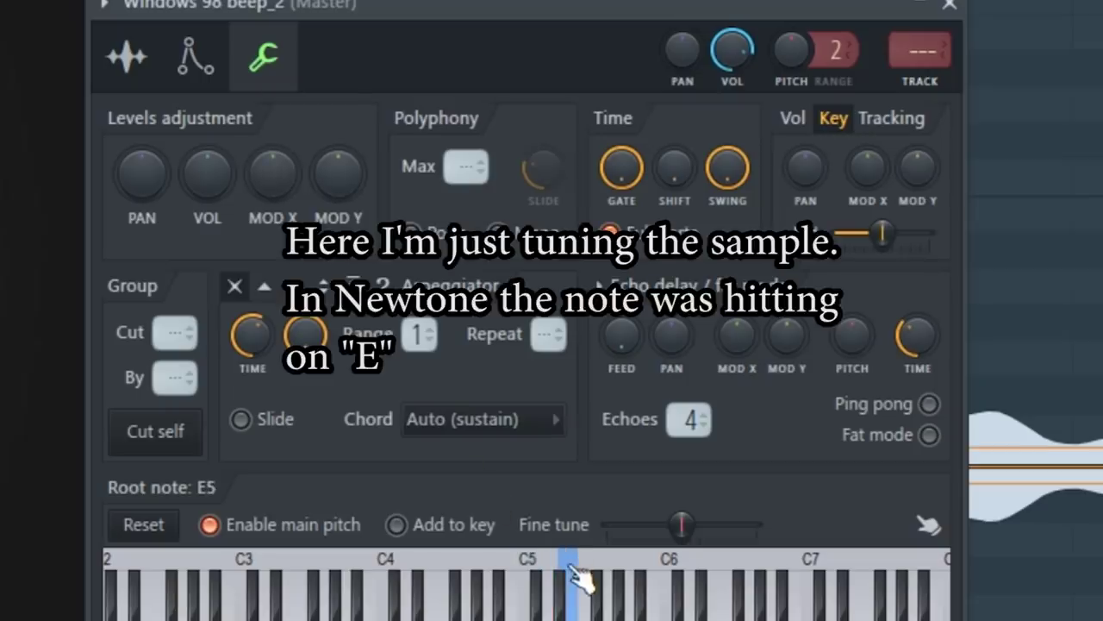
left_click(862, 168)
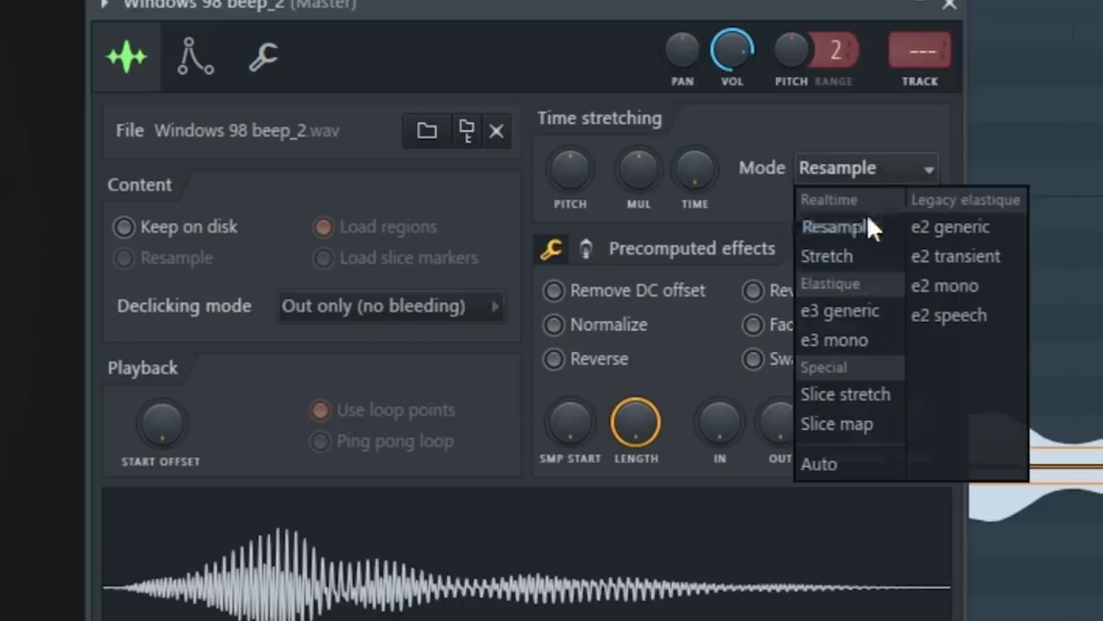
left_click(872, 265)
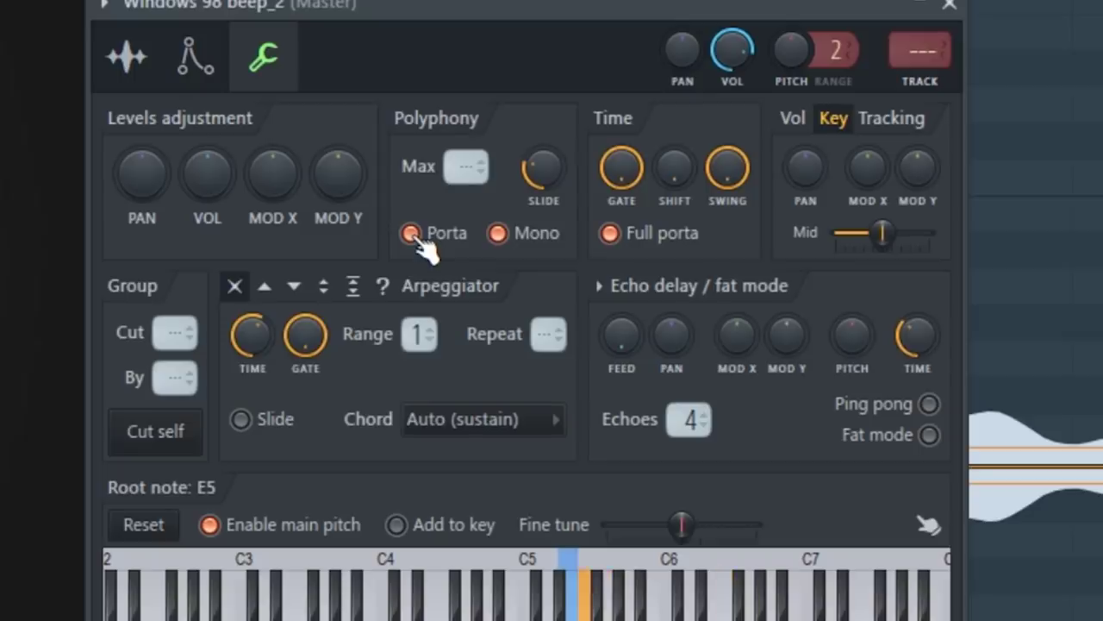
Step: Cut the beep's lows below about 468 Hz and lower iZotope Vinyl warp depth to 39%
left_click(127, 56)
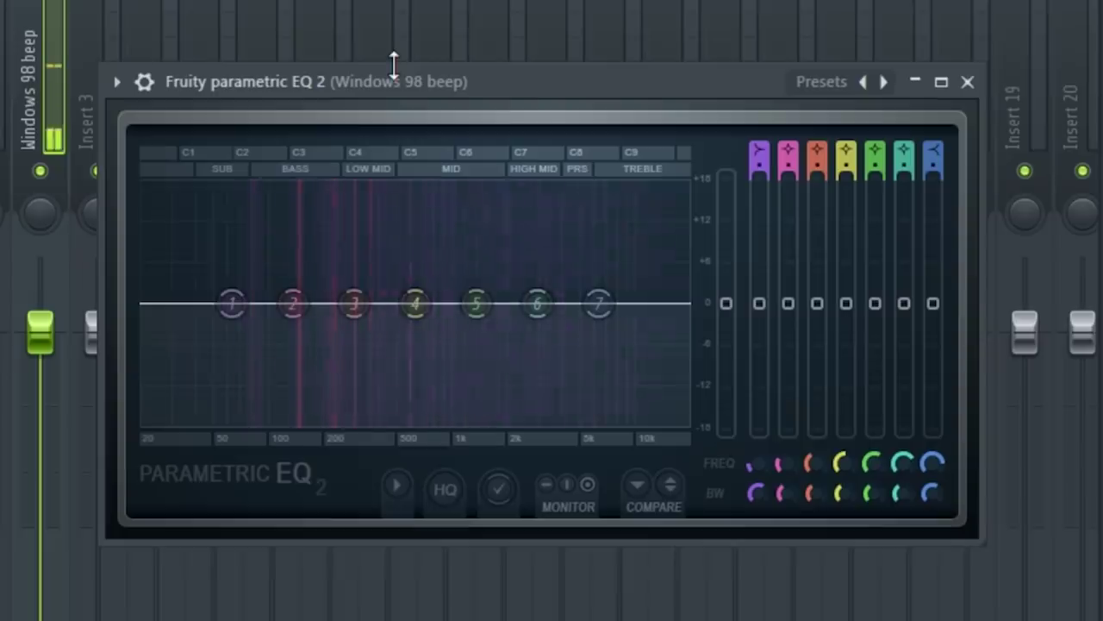
left_click_drag(232, 302, 391, 303)
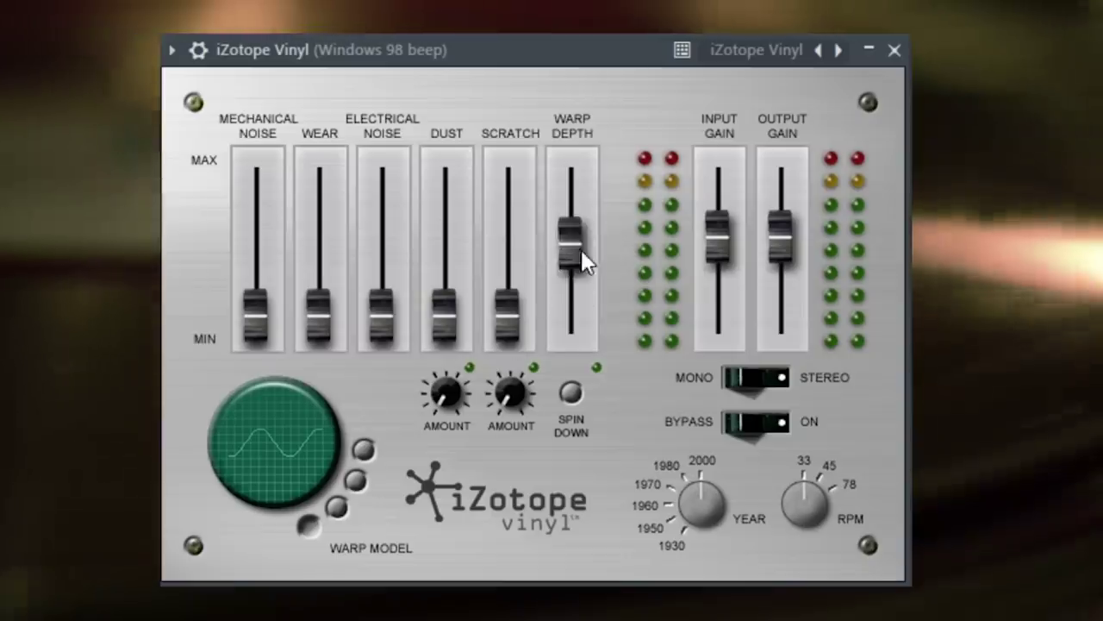
left_click_drag(581, 254, 577, 276)
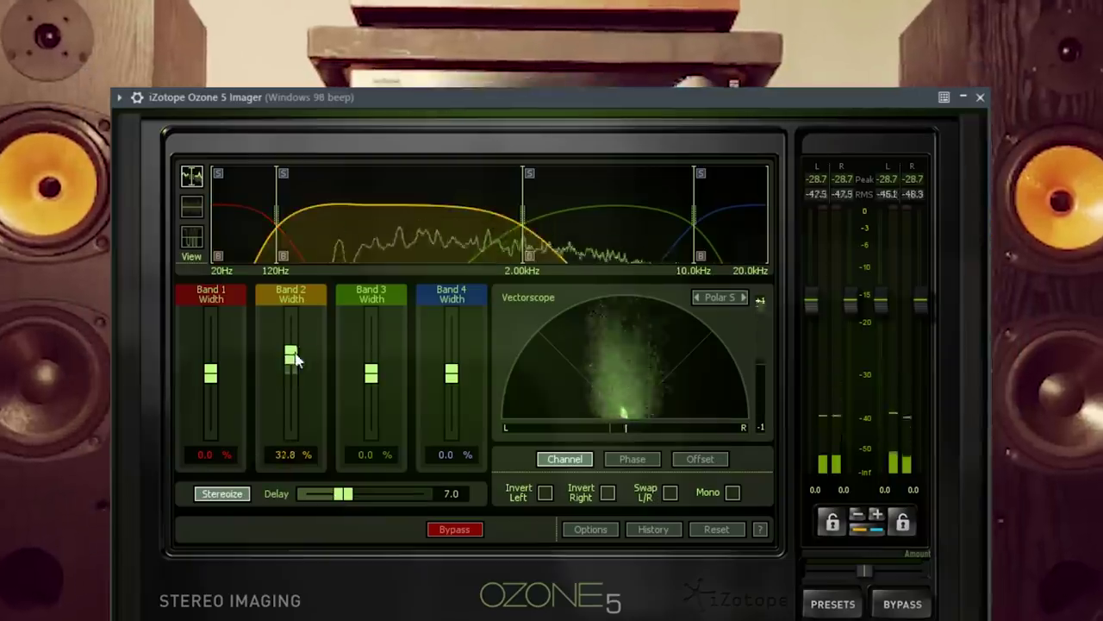
Step: Set Imager band 2 width to 23.4% and band 3 to 87.5%, and steepen EQ band 7's high cut
left_click_drag(290, 353, 291, 360)
left_click_drag(371, 372, 380, 330)
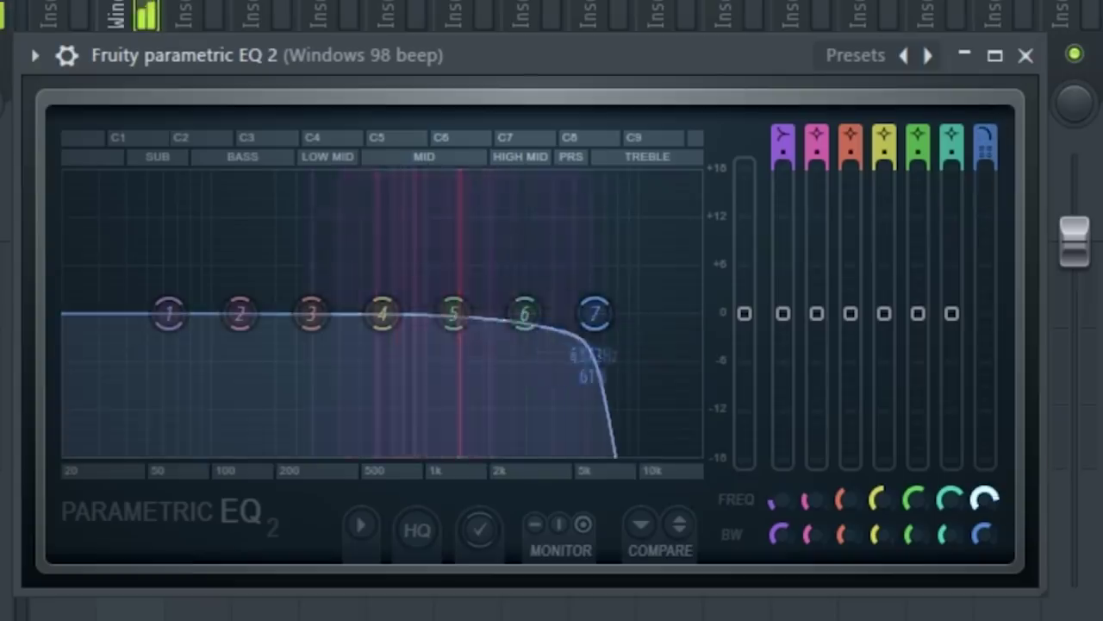
left_click_drag(989, 524, 988, 518)
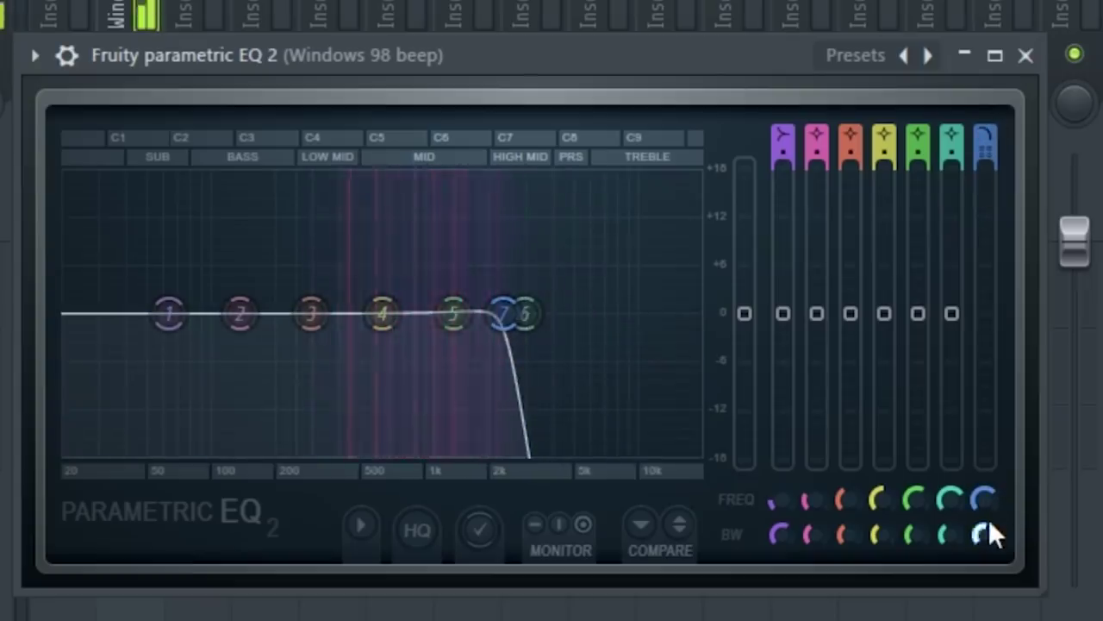
scroll(988, 518, "up", 2)
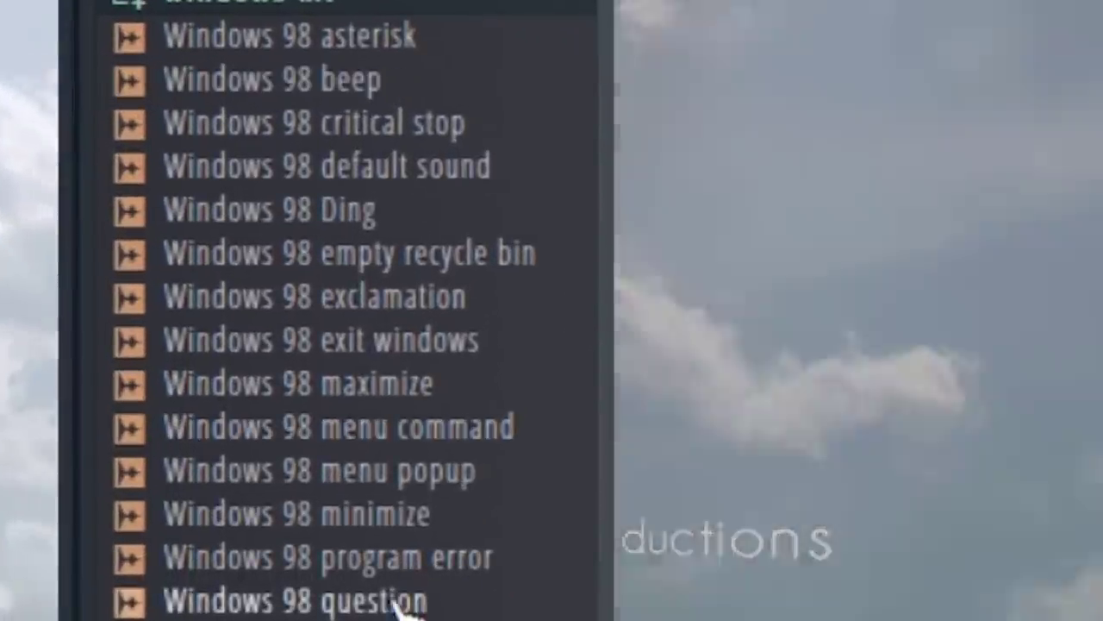
Step: Preview the windows kit sounds and drop Windows 98 Ding into the channel rack
left_click(3, 591)
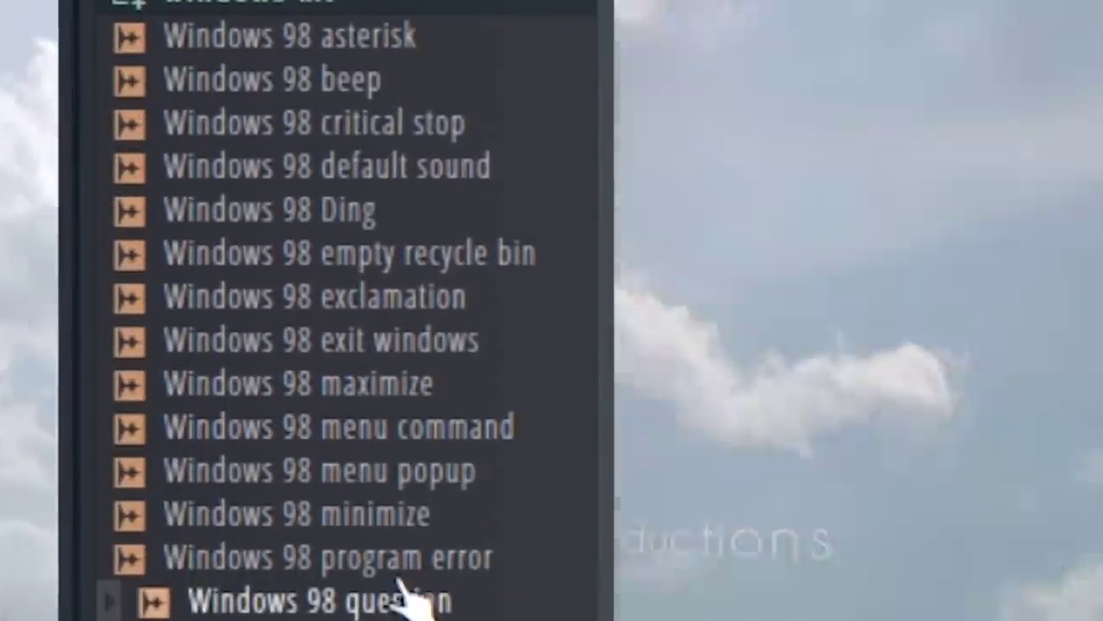
left_click_drag(406, 564, 312, 184)
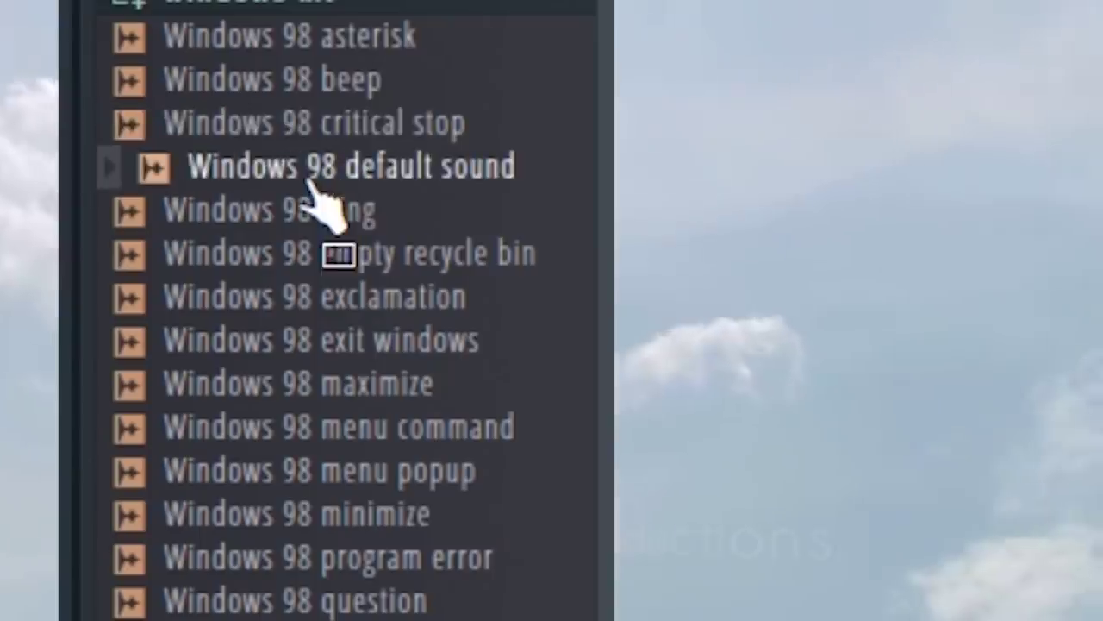
left_click_drag(529, 112, 379, 223)
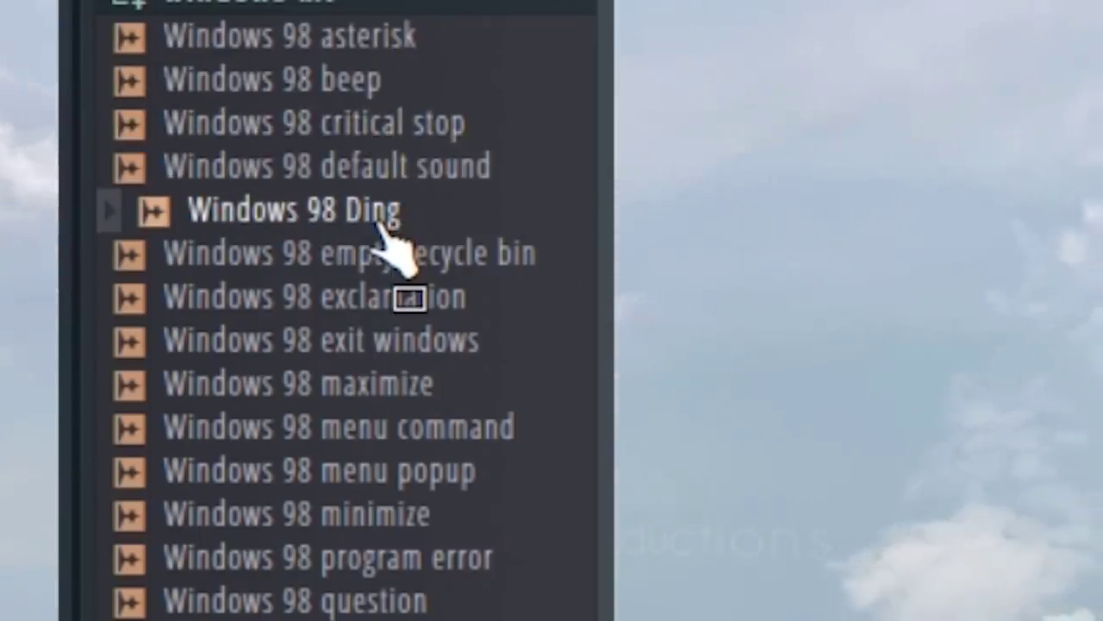
left_click_drag(484, 233, 468, 215)
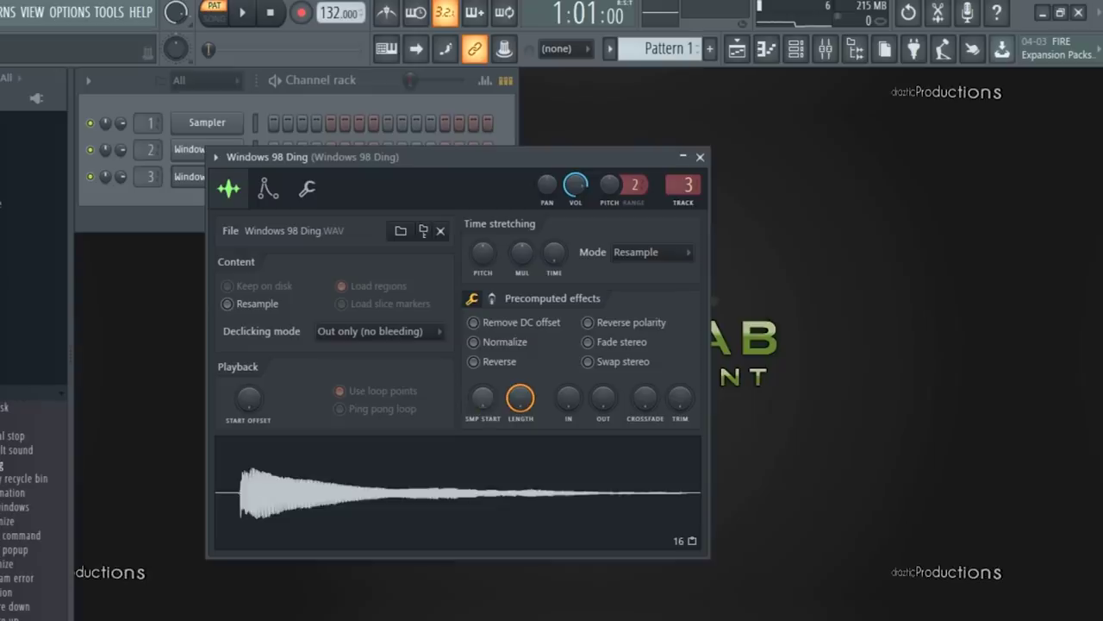
Step: Detect pitch regions in the Ding sample in Edison, then close the editor
right_click(450, 454)
left_click(470, 492)
right_click(484, 355)
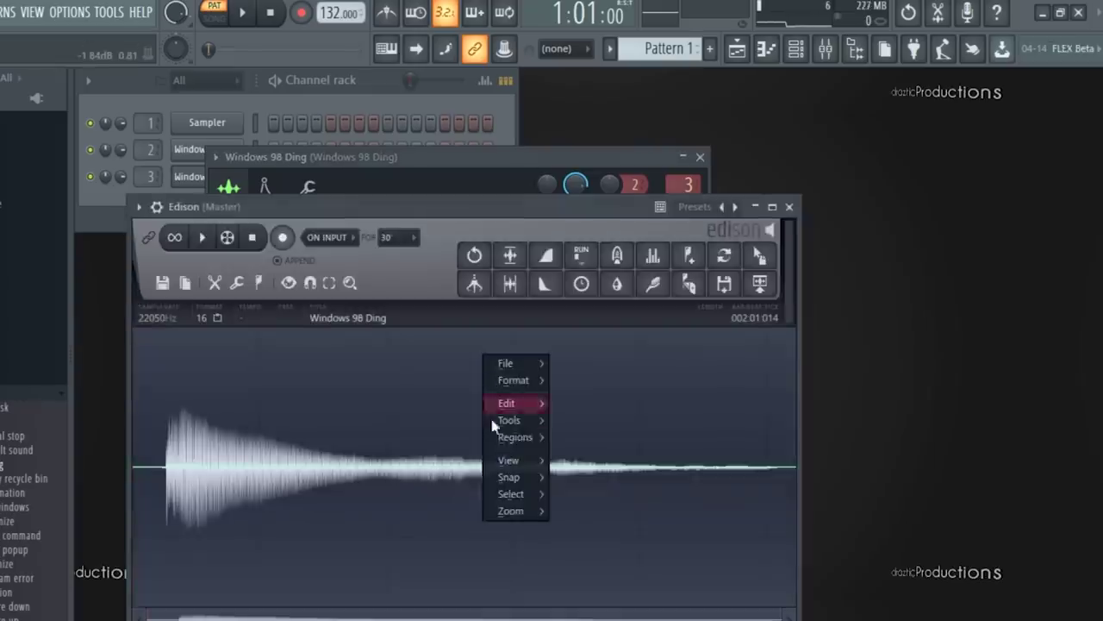
mouse_move(503, 437)
left_click(605, 577)
left_click(789, 207)
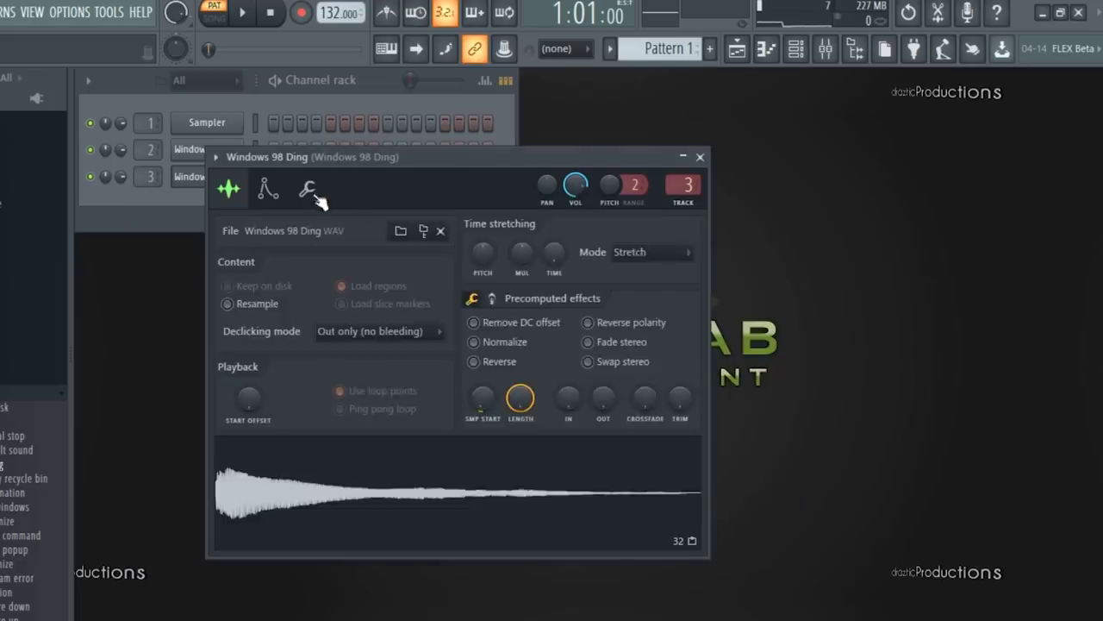
Step: Set the Imager widths: Band 2 to 20.3%, Band 3 to 23.4%, Band 4 to 35.9%
left_click(308, 186)
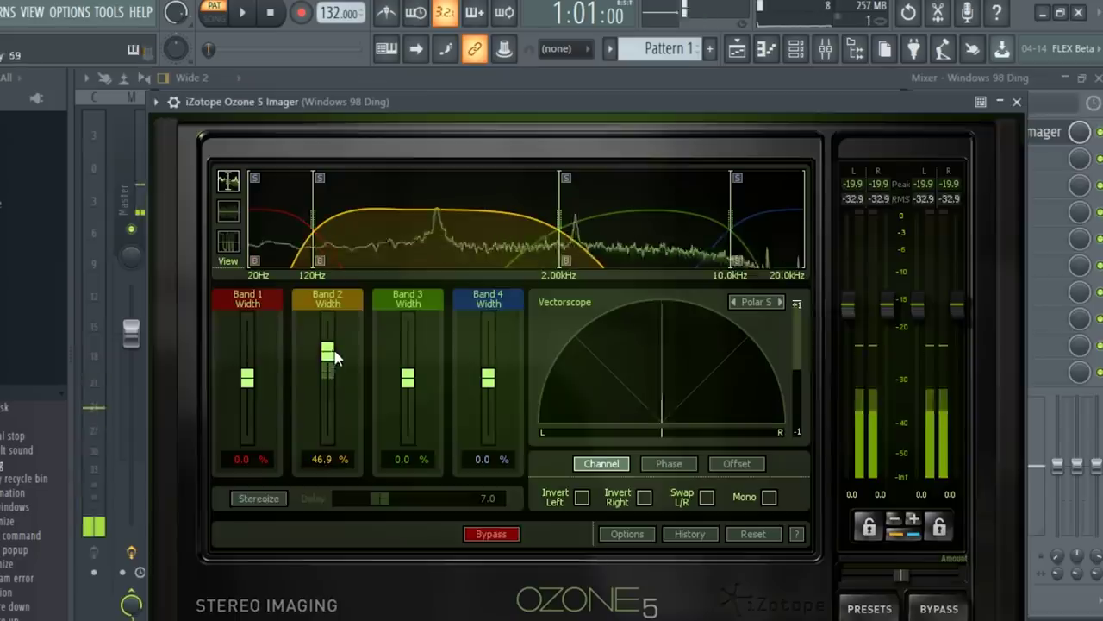
left_click_drag(335, 358, 349, 414)
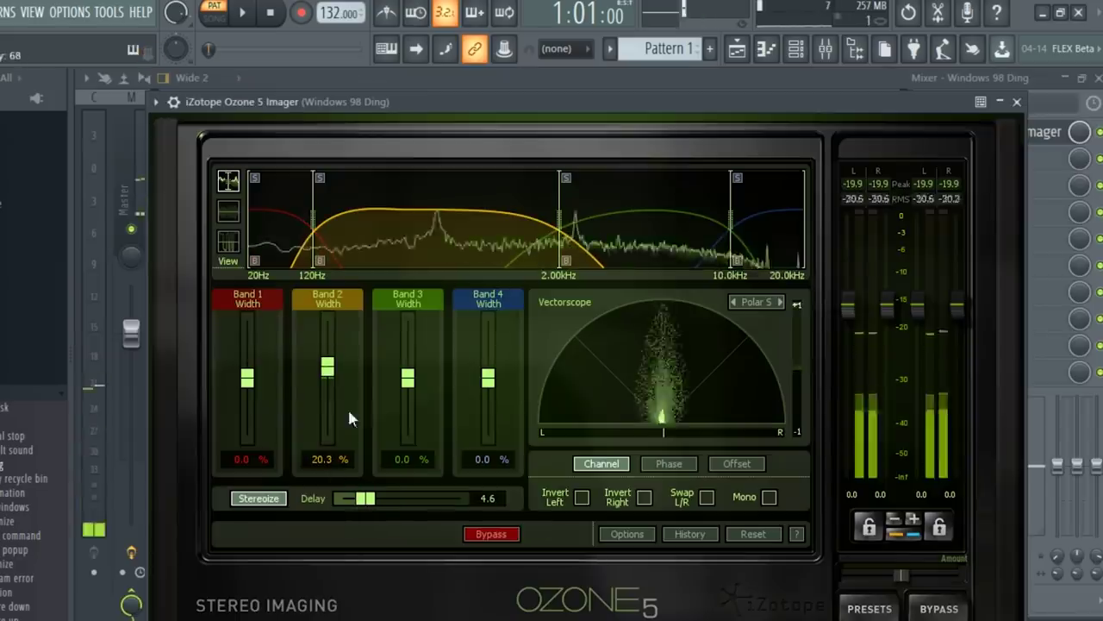
left_click_drag(408, 378, 406, 368)
left_click_drag(487, 378, 498, 366)
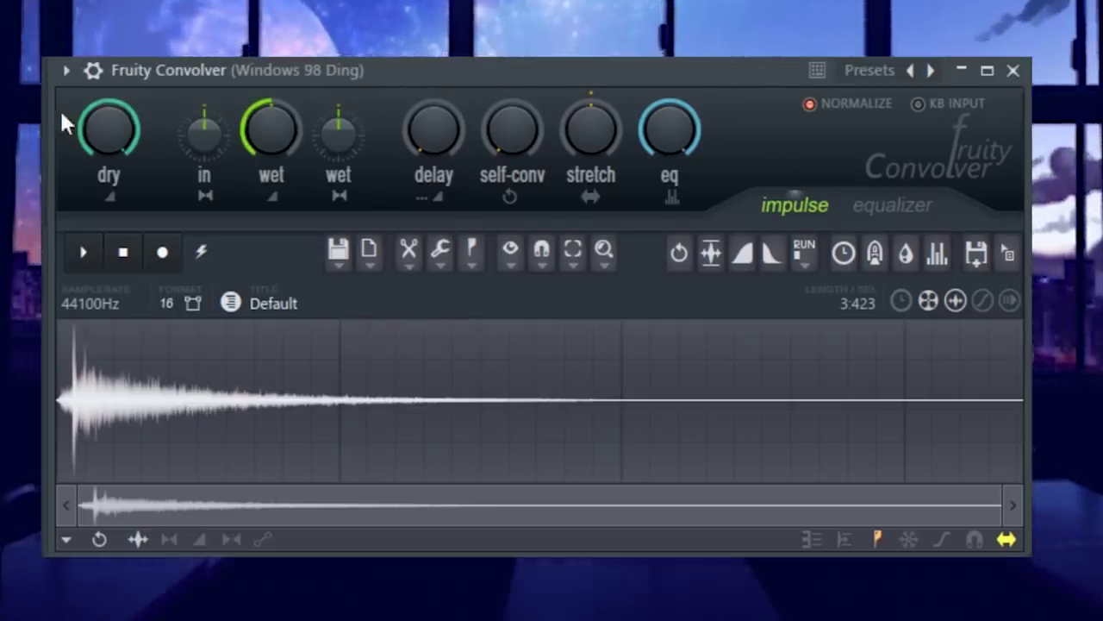
Step: Load the Auditorium (Wide-Back) impulse into the convolver and raise Parametric EQ 2 band 7
left_click(65, 70)
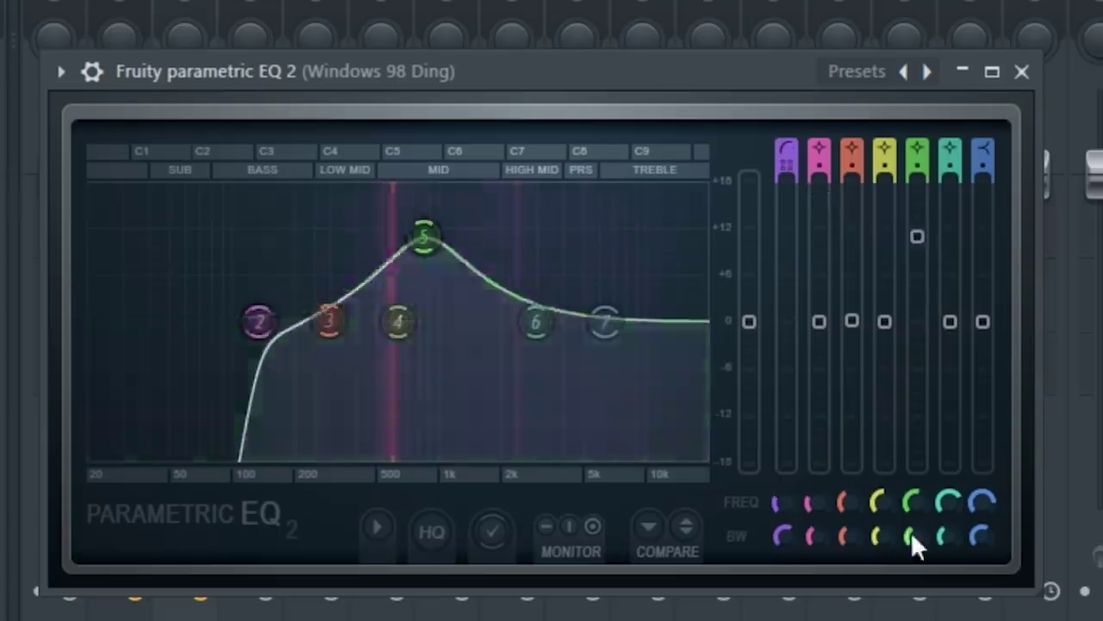
left_click_drag(709, 418, 717, 413)
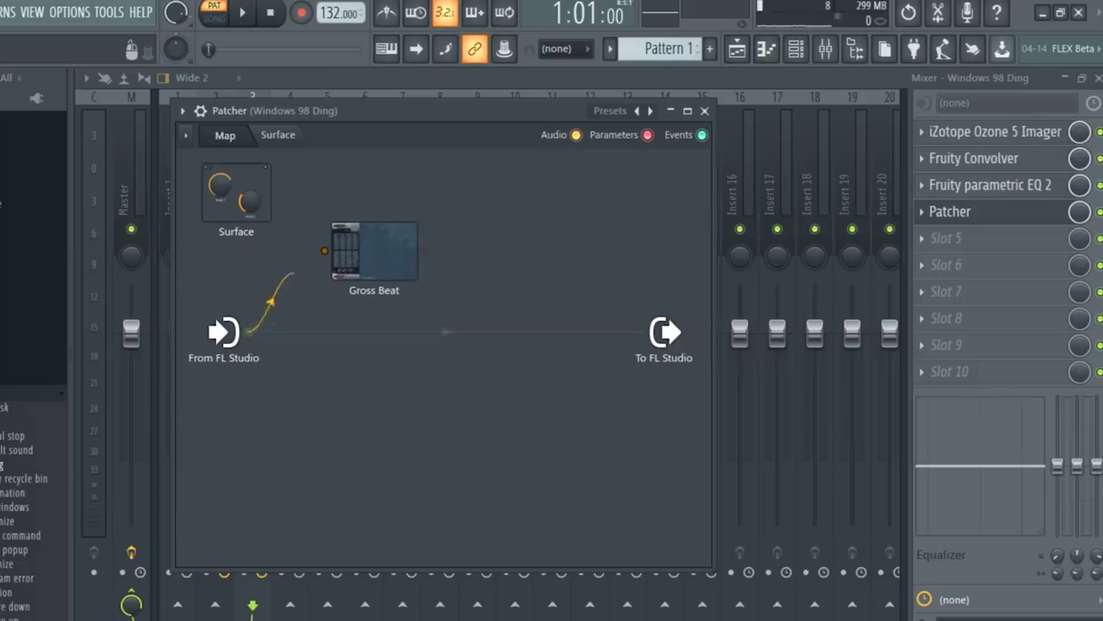
Step: Open and close Gross Beat in the Patcher, then add a Parametric EQ 2 after it
double_click(357, 258)
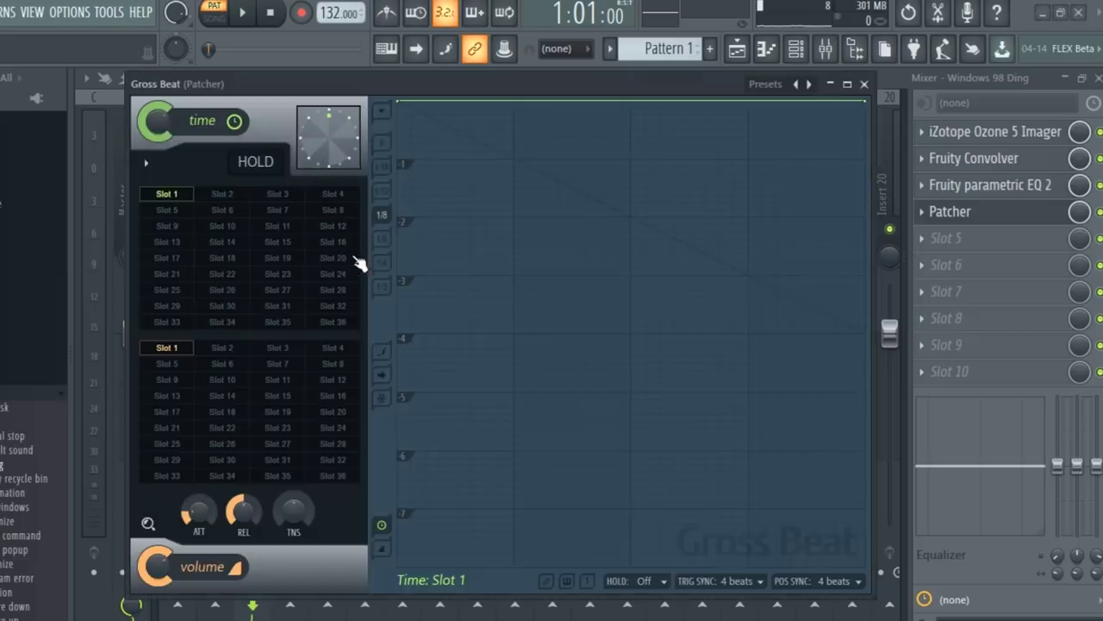
left_click(863, 85)
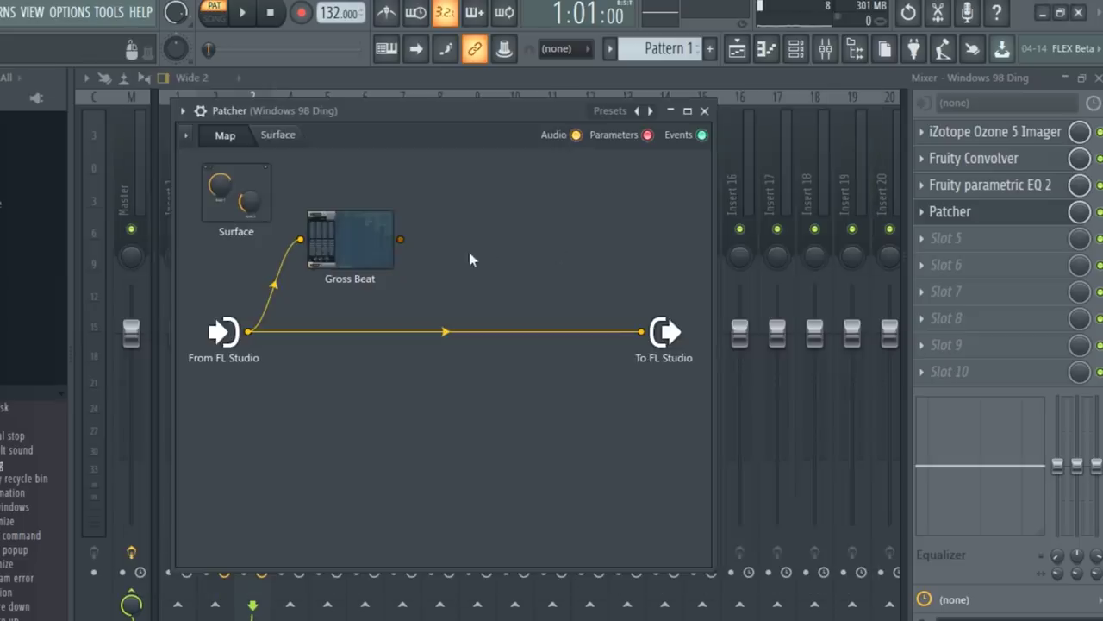
left_click_drag(470, 259, 414, 254)
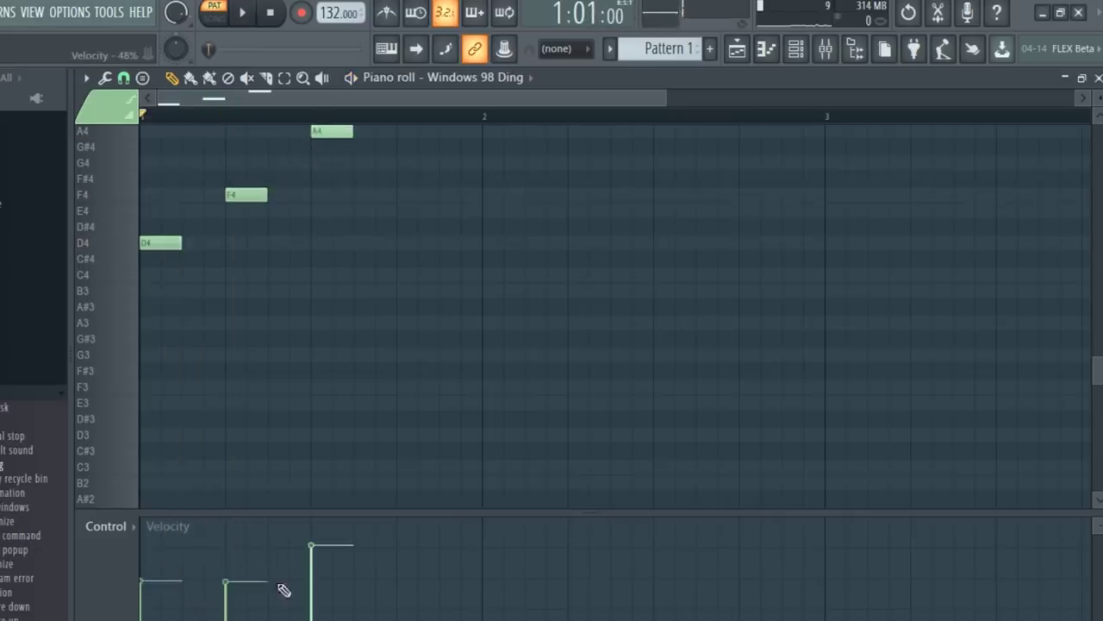
Step: Play back the extended Ding melody, close the piano roll and bring up the mixer
key("space")
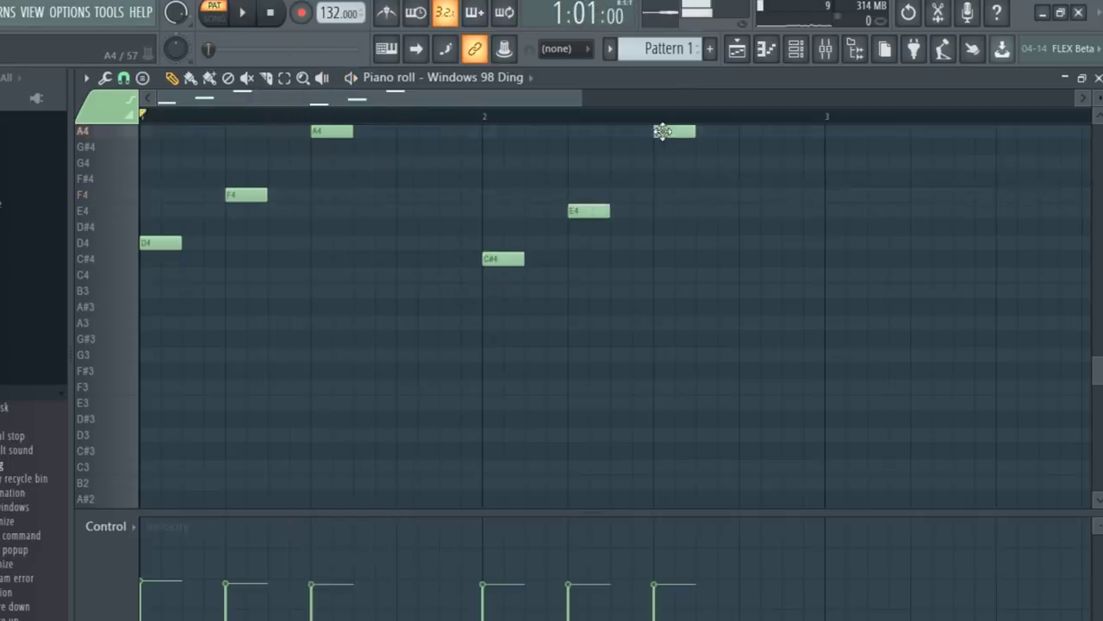
key("space")
key("F7")
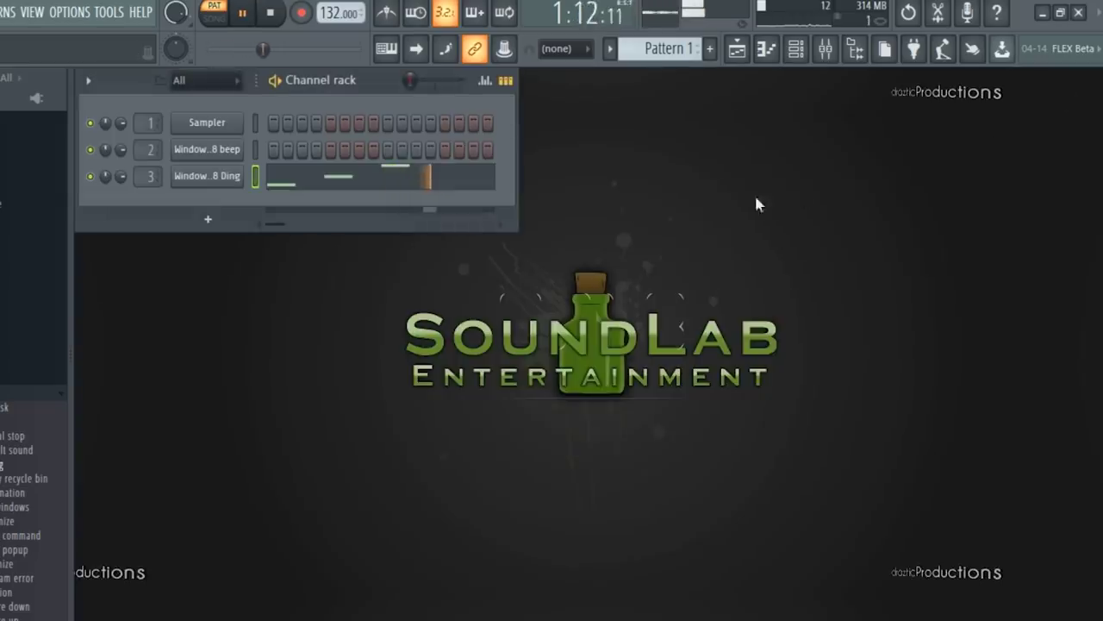
left_click(824, 62)
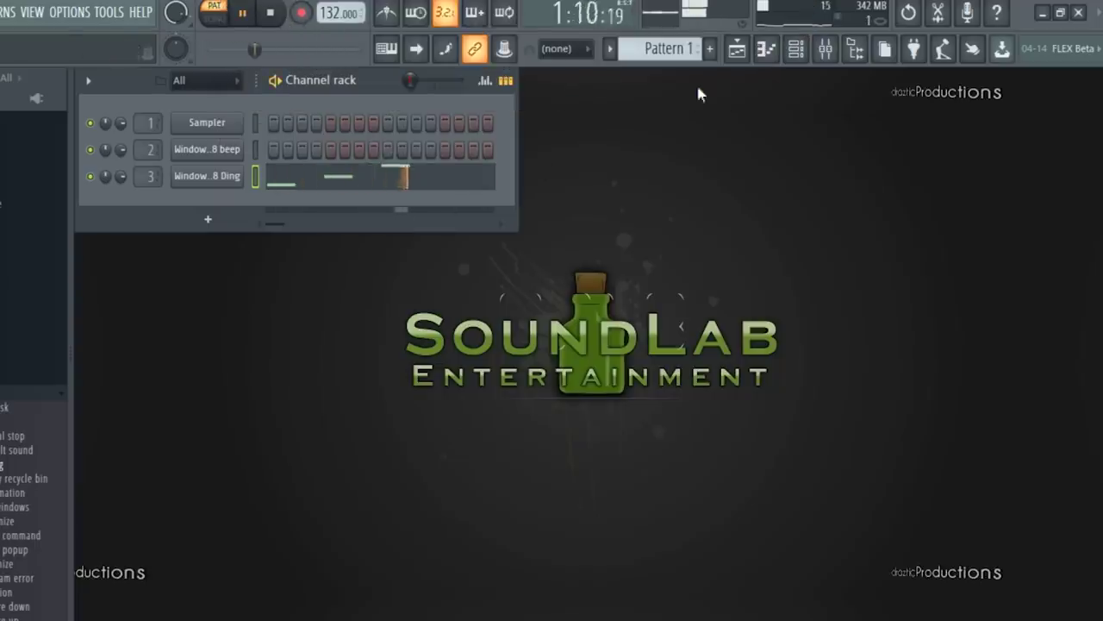
left_click(745, 59)
Step: Return to the mixer, open the Patcher's plugin graph, and play the ding melody through
left_click(823, 55)
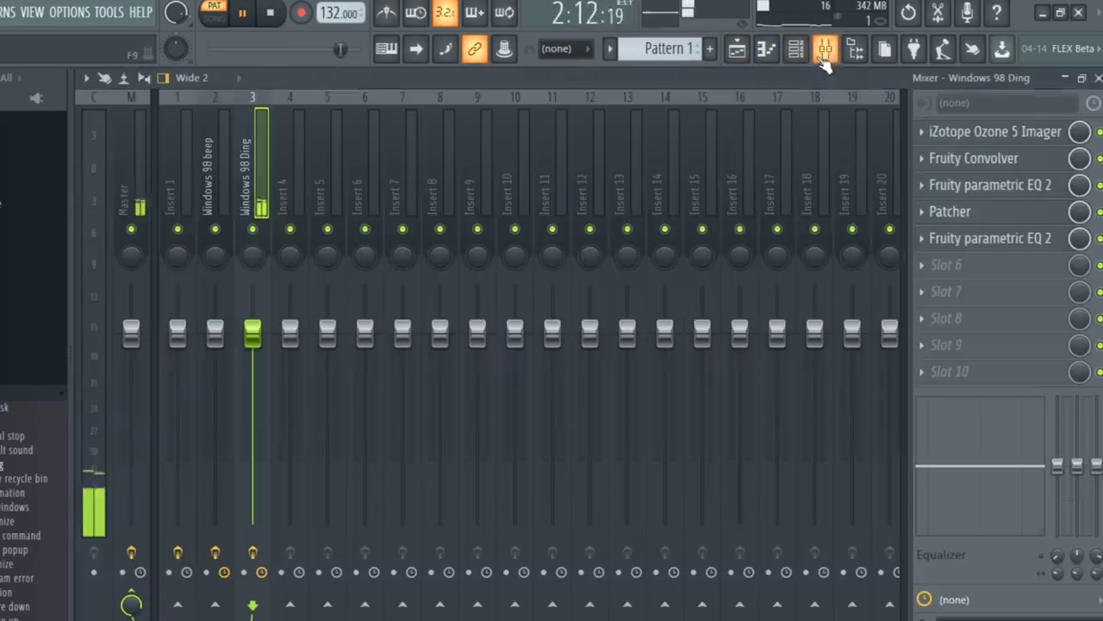
left_click(991, 215)
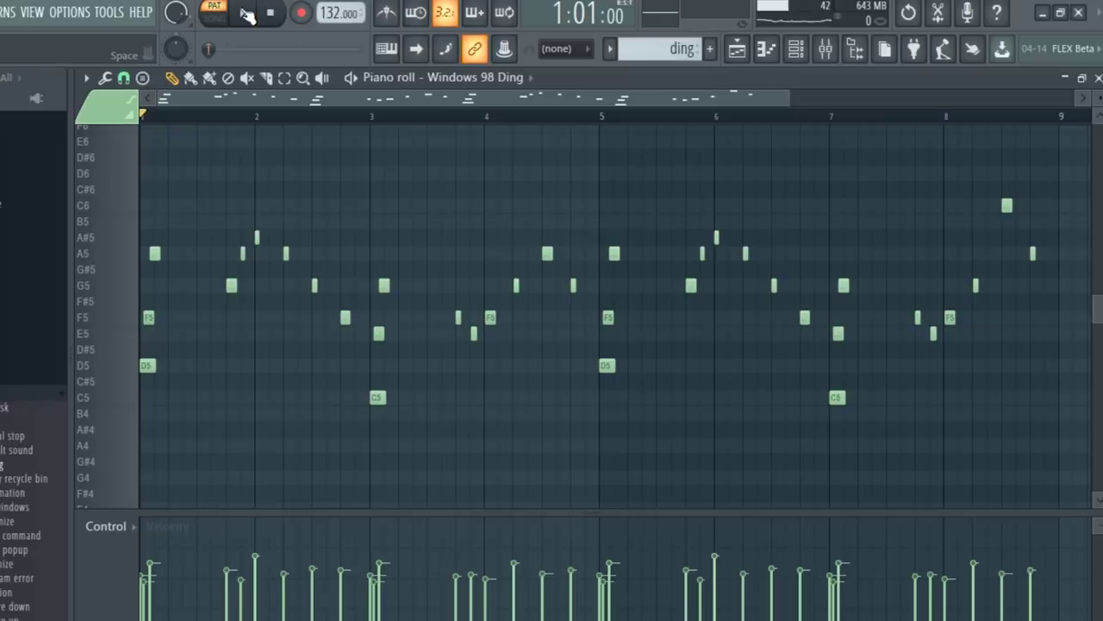
left_click(247, 14)
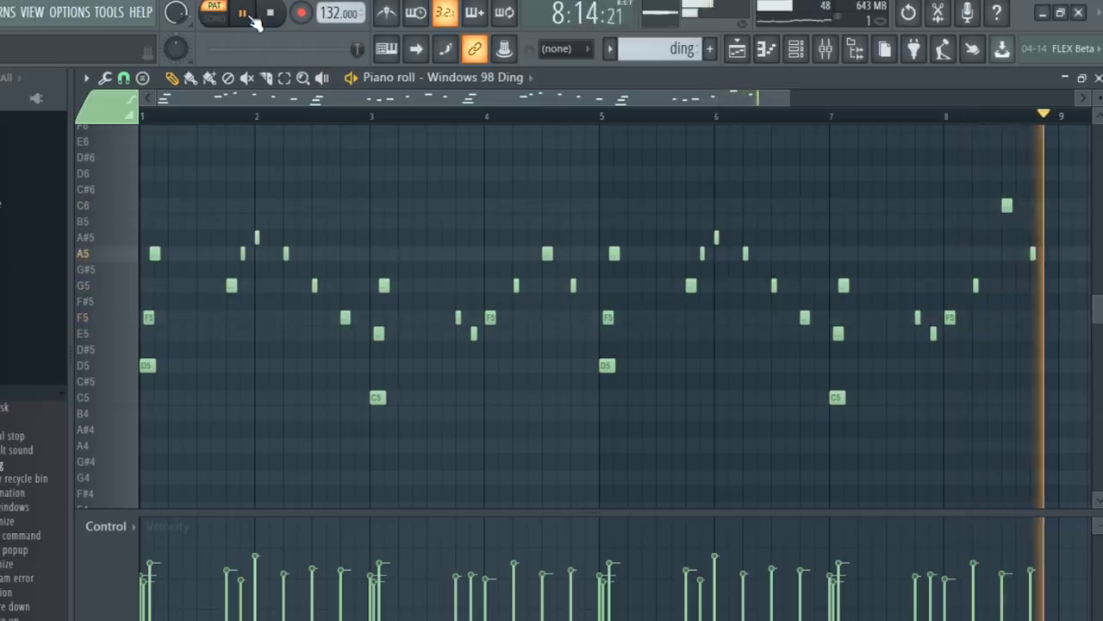
left_click(270, 12)
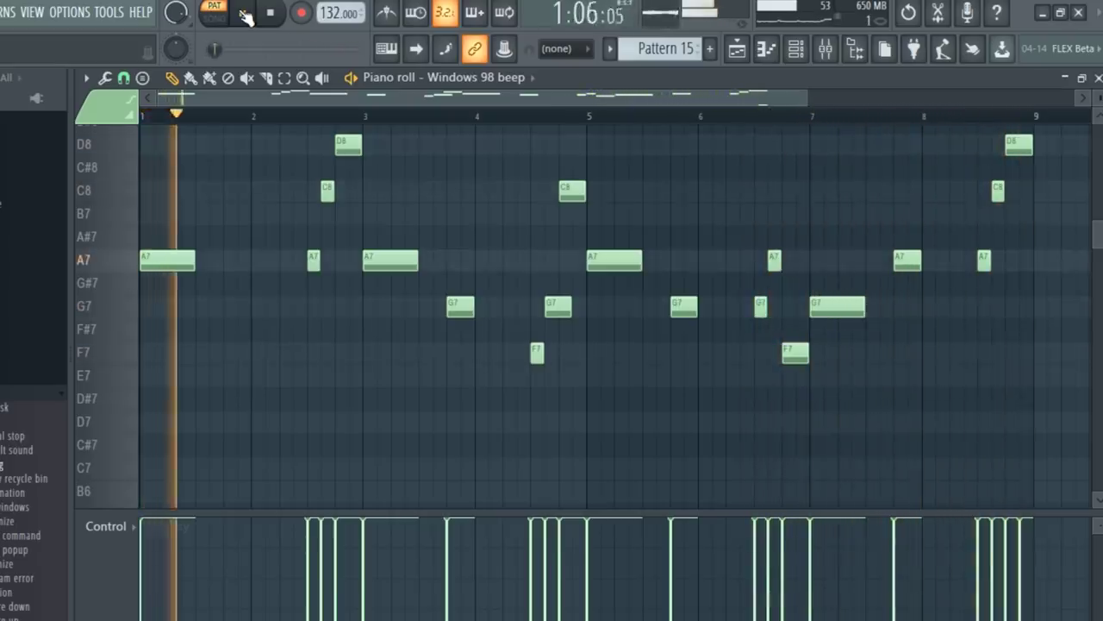
Step: Stop playback of the Windows 98 beep pattern
key("space")
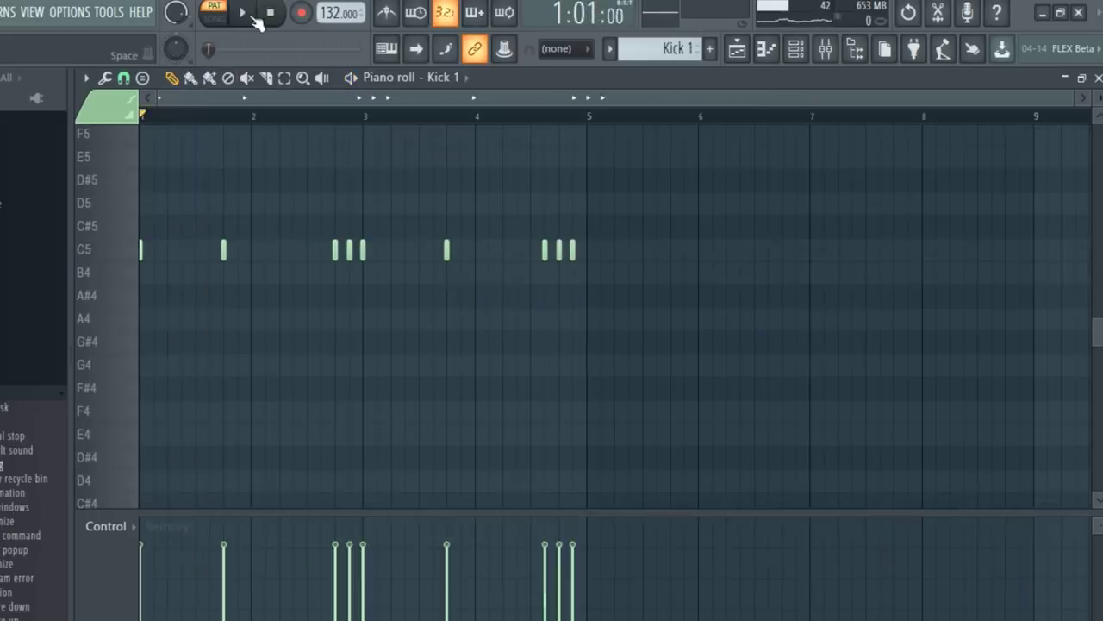
Step: Audition the Kick 1 pattern, select the Windows 98 exclamation sound, then play the hhhh pattern
left_click(253, 15)
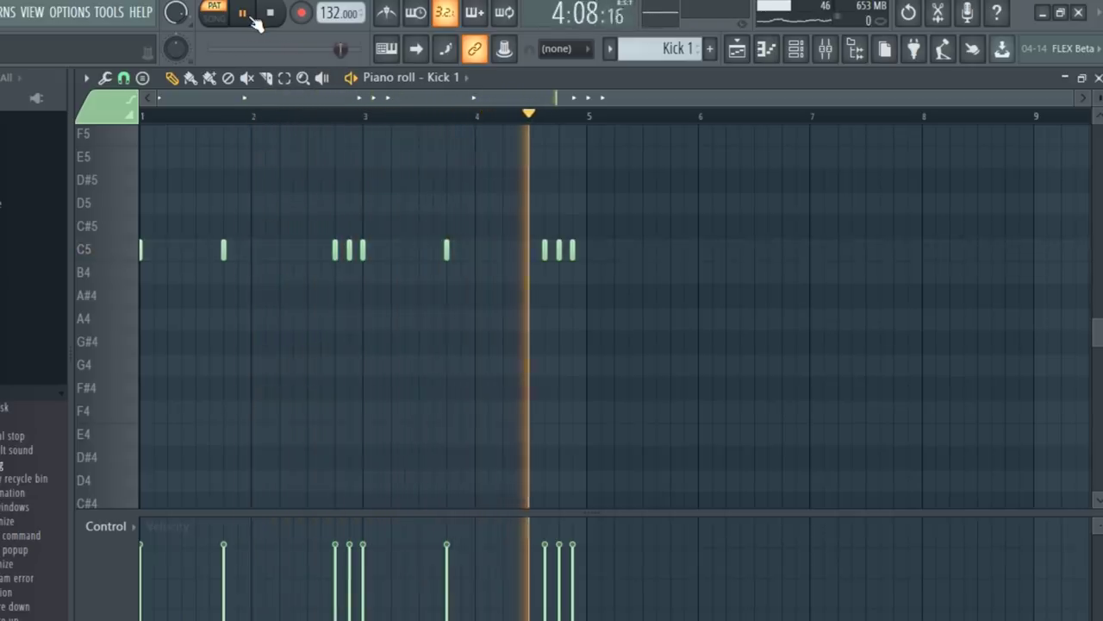
left_click(268, 15)
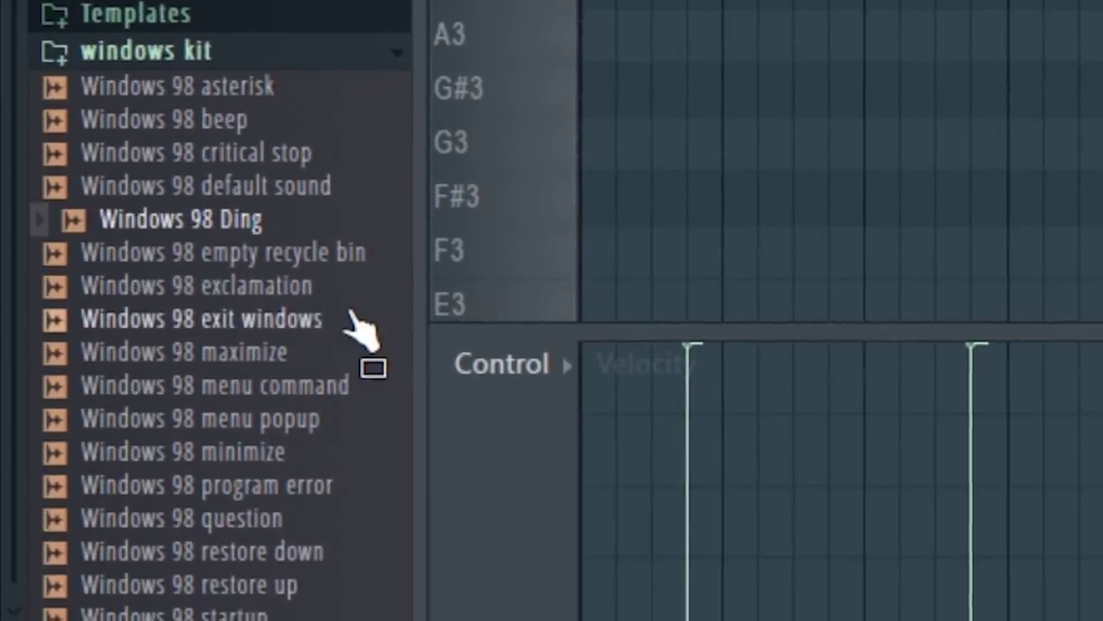
left_click(307, 298)
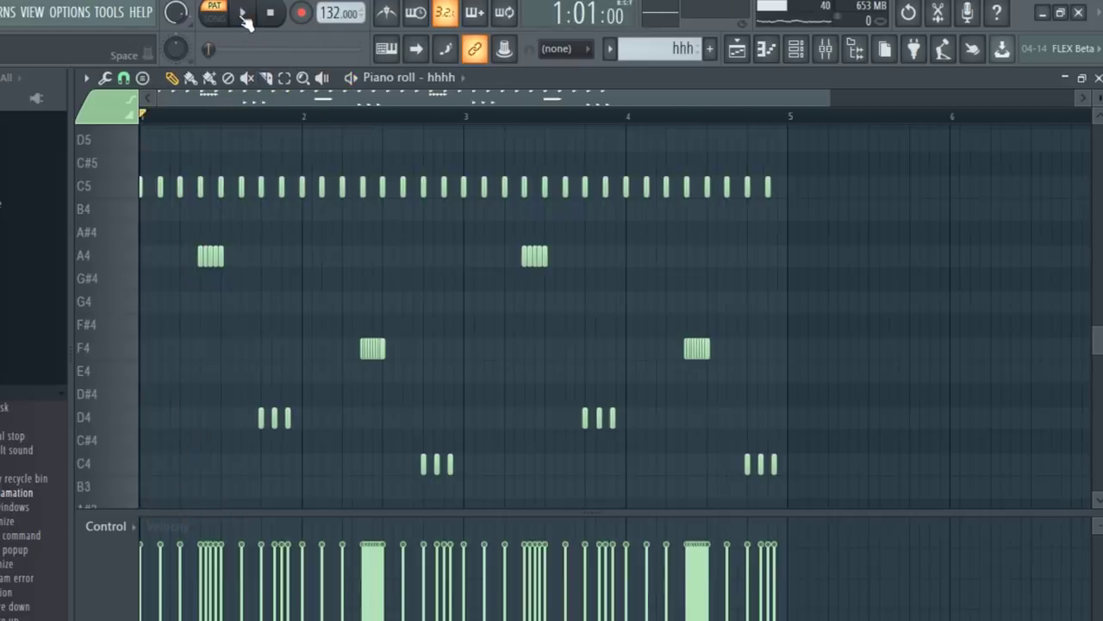
left_click(245, 16)
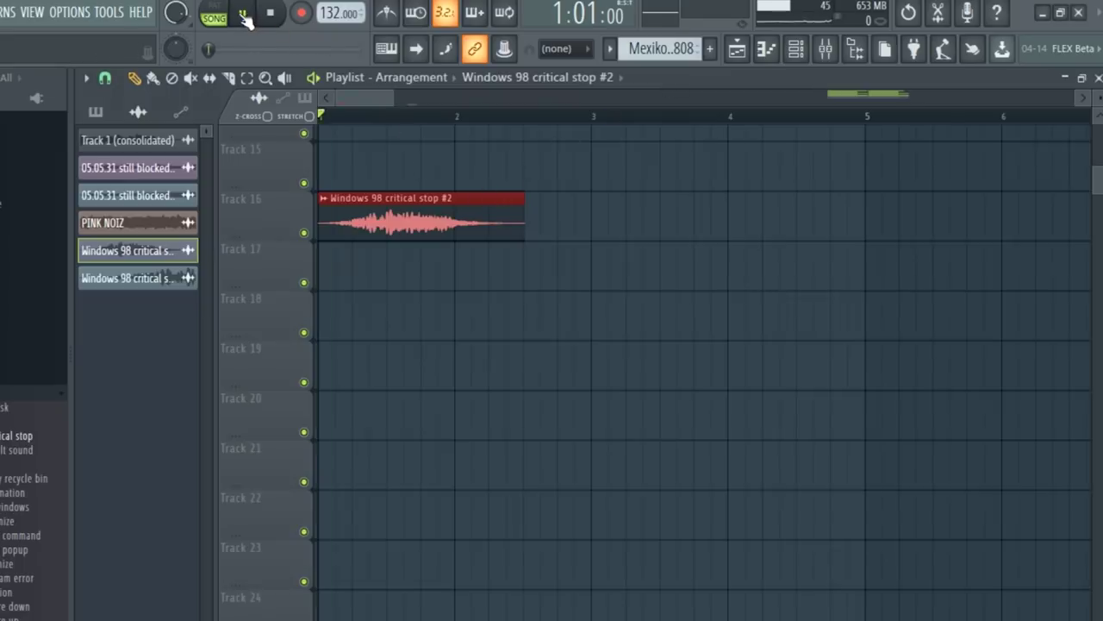
Step: Play the song twice to hear the Parametric EQ 2 sweep on critical stop #2, then close the EQ
left_click(243, 13)
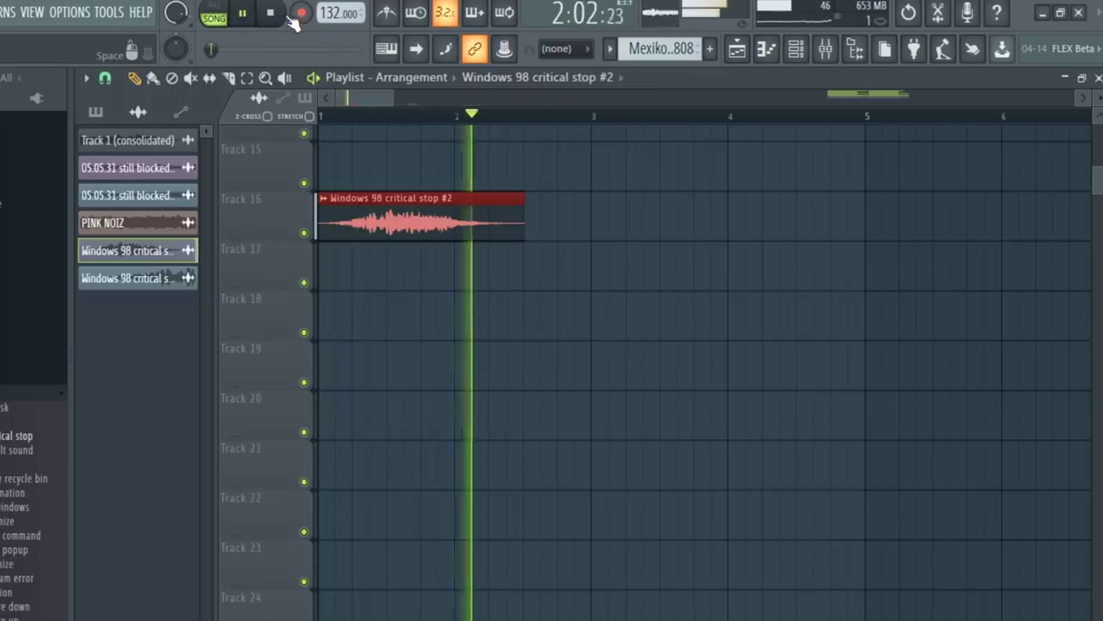
left_click(281, 15)
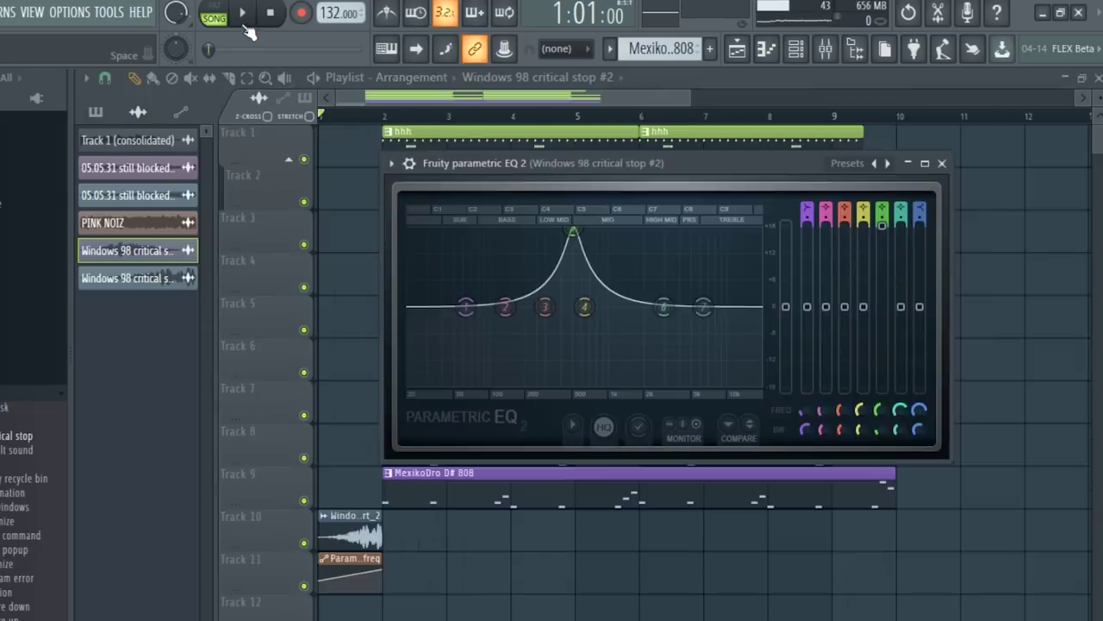
left_click(244, 17)
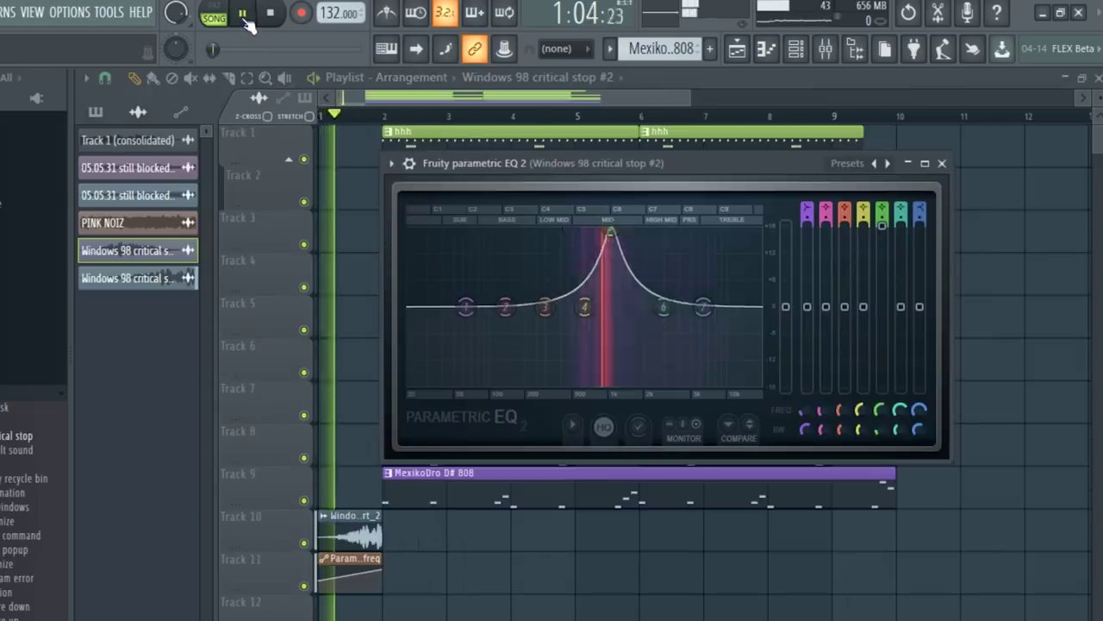
left_click(941, 163)
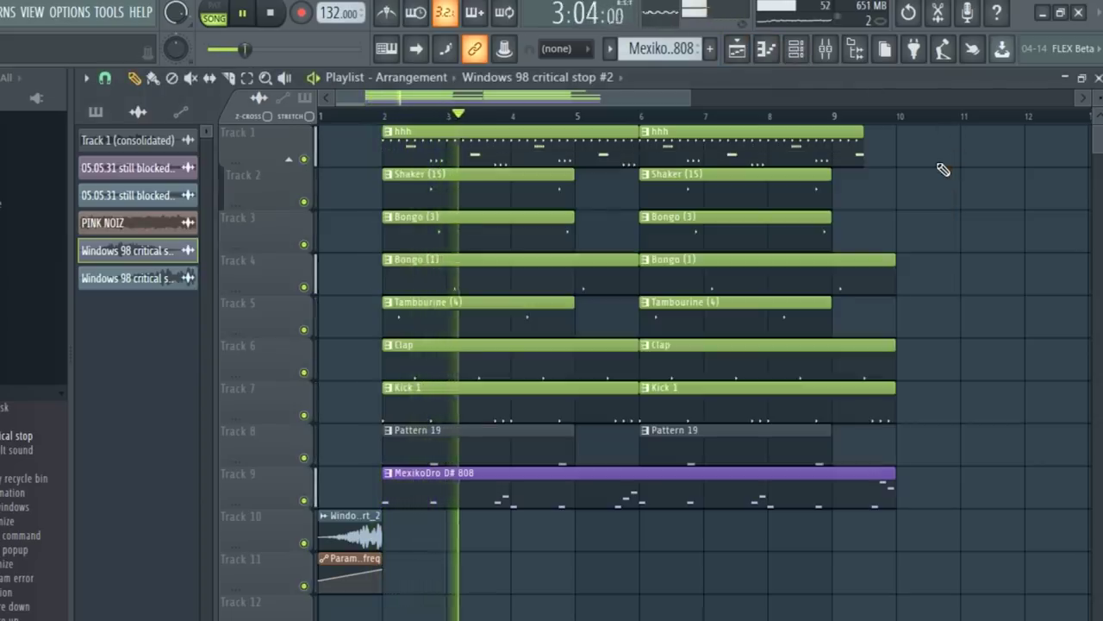